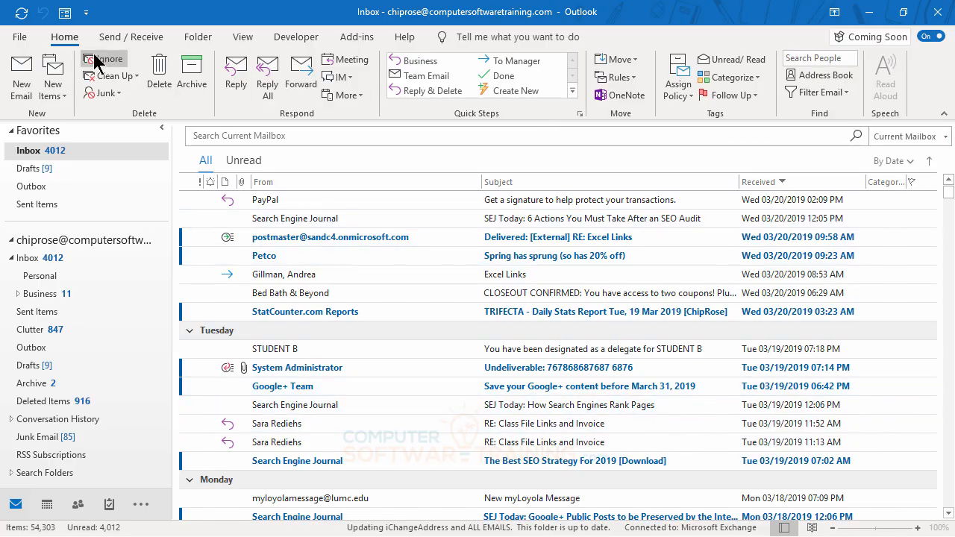
- Open the Address Book to view the Global Address List, close it, and switch back to the Outlook inbox
{"action": "left_click", "coordinate": [825, 78]}
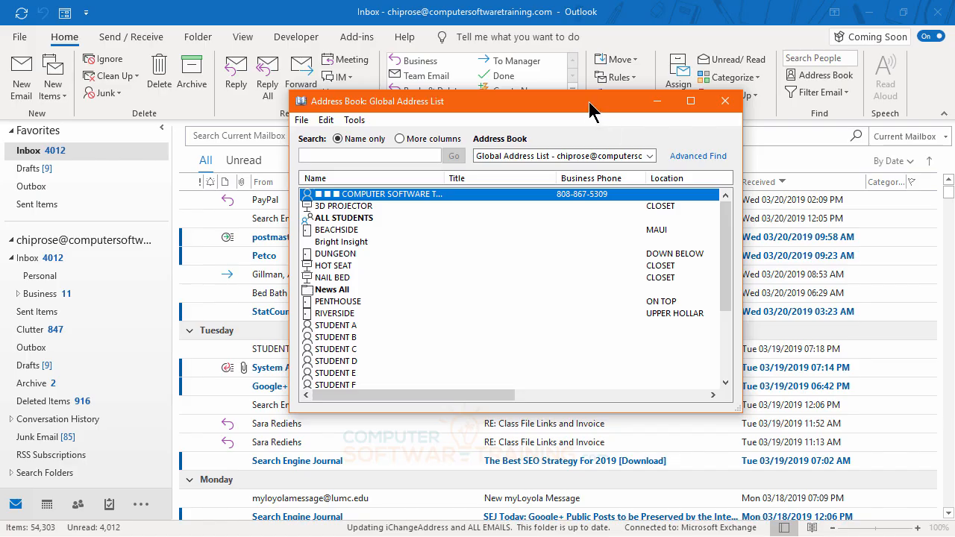
{"action": "mouse_move", "coordinate": [592, 117]}
{"action": "left_mouse_down"}
{"action": "mouse_move", "coordinate": [602, 104]}
{"action": "mouse_move", "coordinate": [599, 111]}
{"action": "left_mouse_up"}
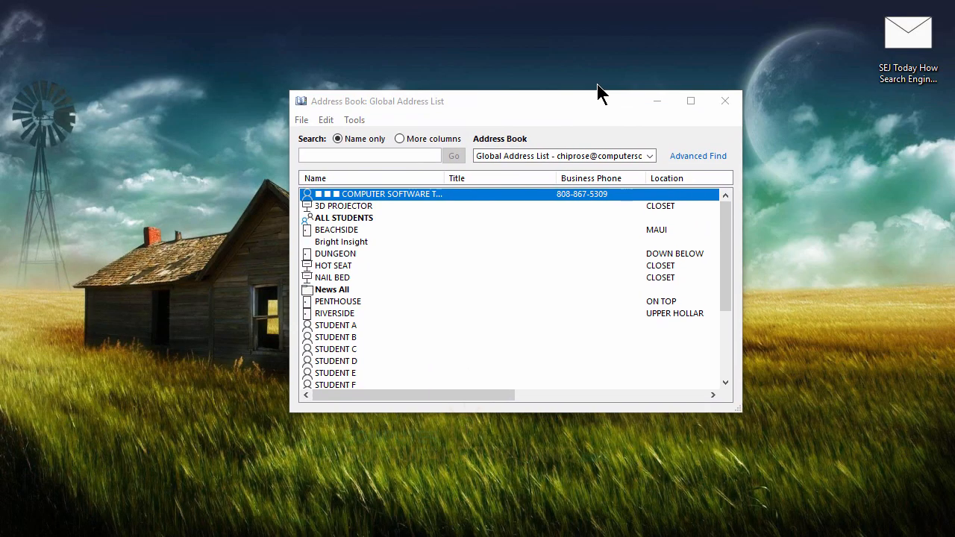
{"action": "left_click", "coordinate": [732, 102]}
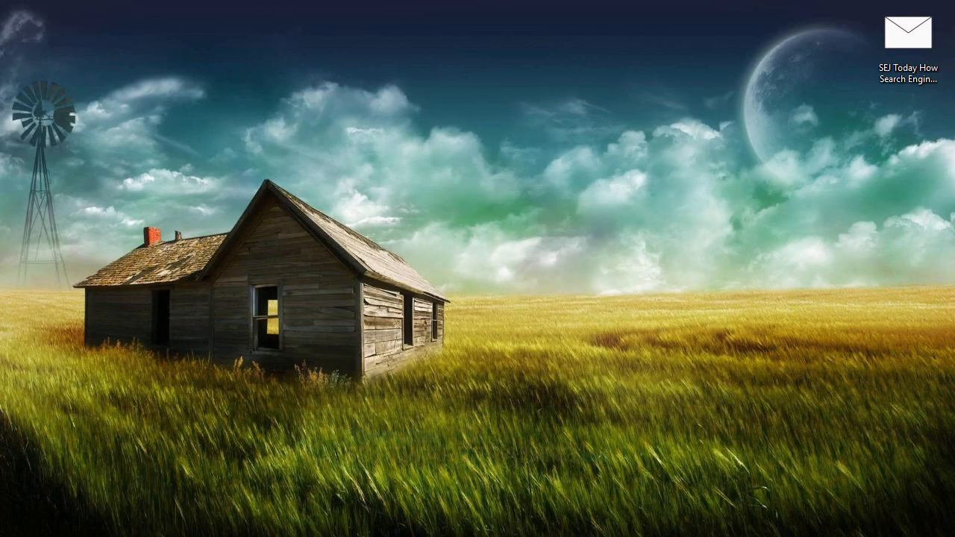
{"action": "key", "text": "alt+Tab"}
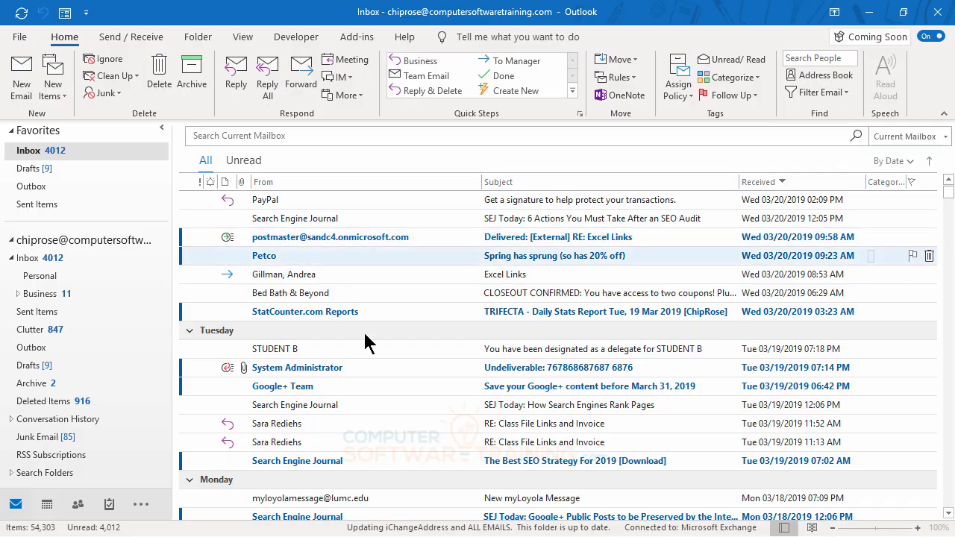
- View the Global Address List from the To field of a new email, cancel the selection, and close the blank message
{"action": "left_click", "coordinate": [23, 80]}
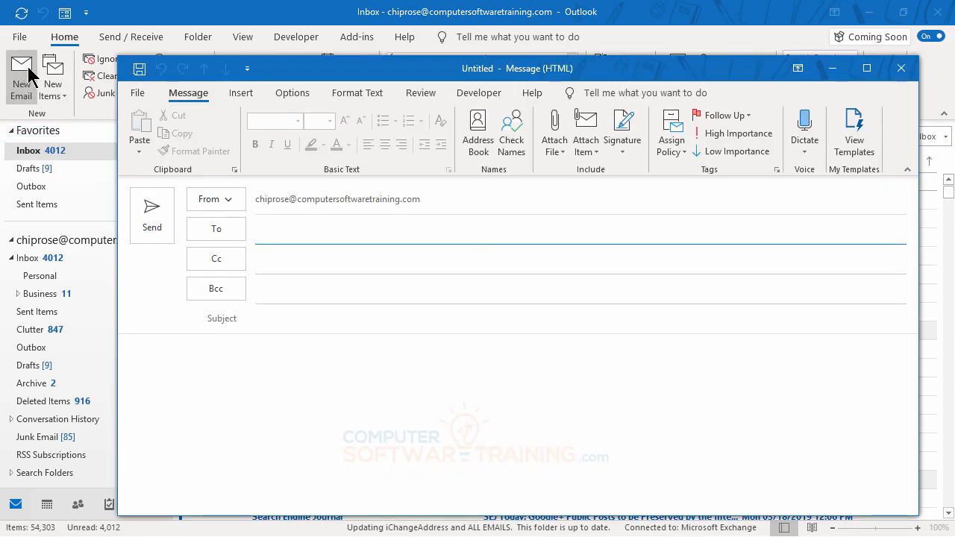
{"action": "left_click", "coordinate": [214, 234]}
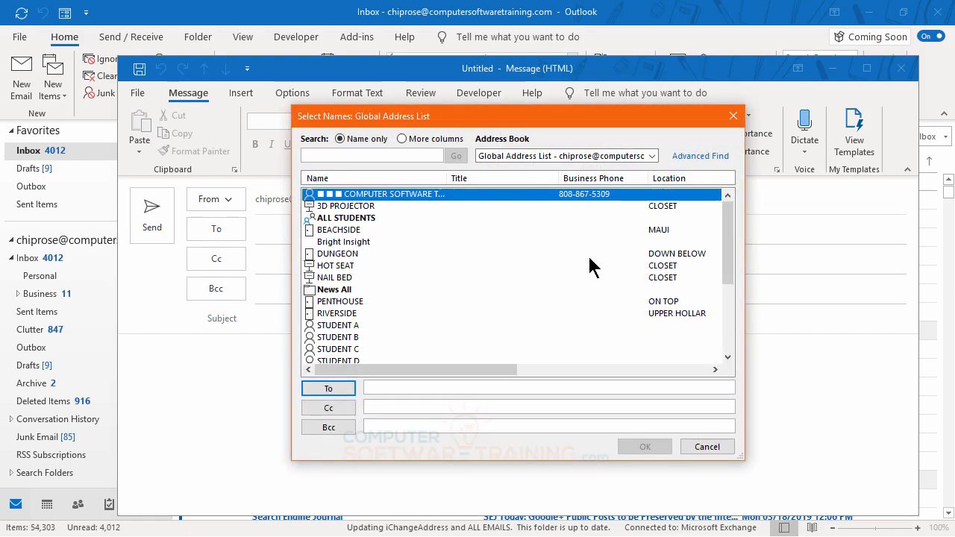
{"action": "left_click", "coordinate": [707, 447]}
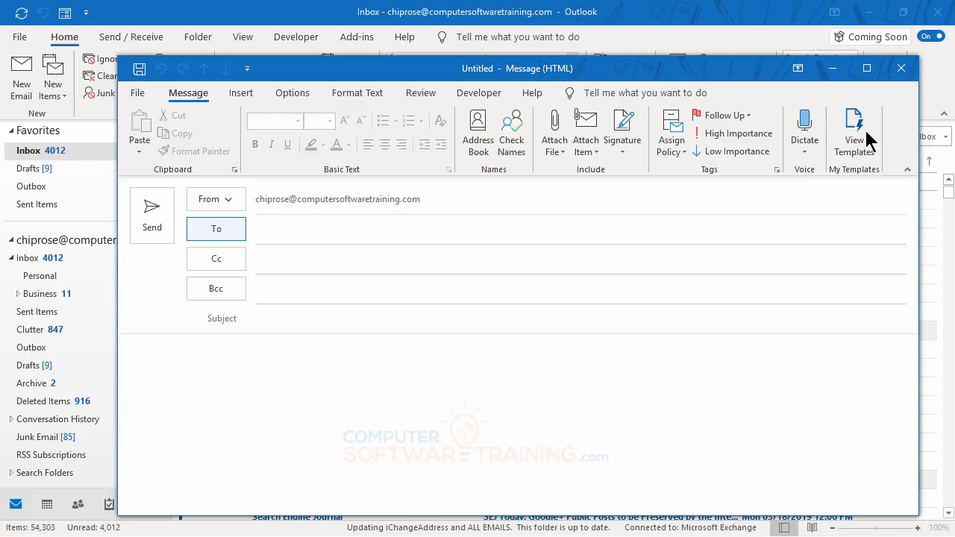
{"action": "left_click", "coordinate": [902, 68]}
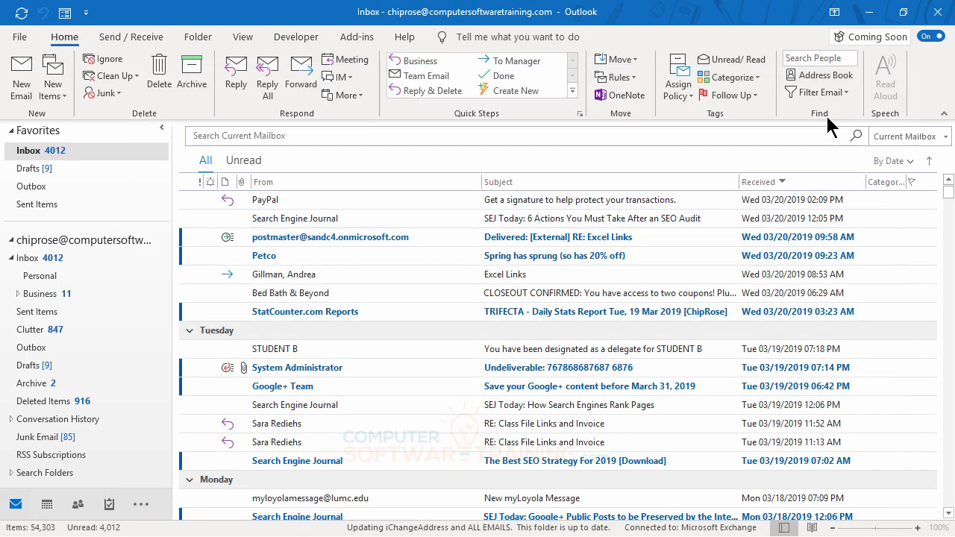
- Open the Address Book from the inbox and look through all the entries in the Global Address List
{"action": "left_click", "coordinate": [824, 76]}
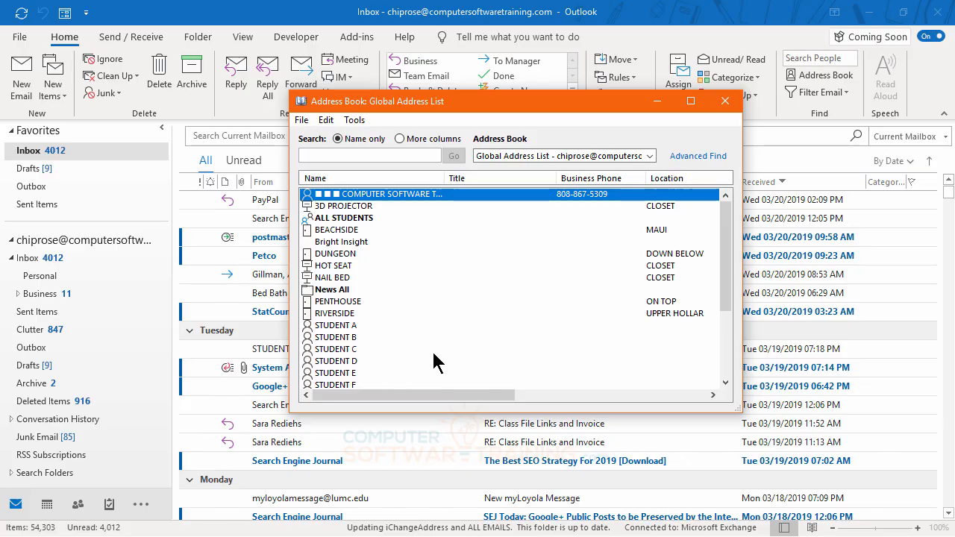
{"action": "scroll", "coordinate": [373, 314], "scroll_direction": "down", "scroll_amount": 4}
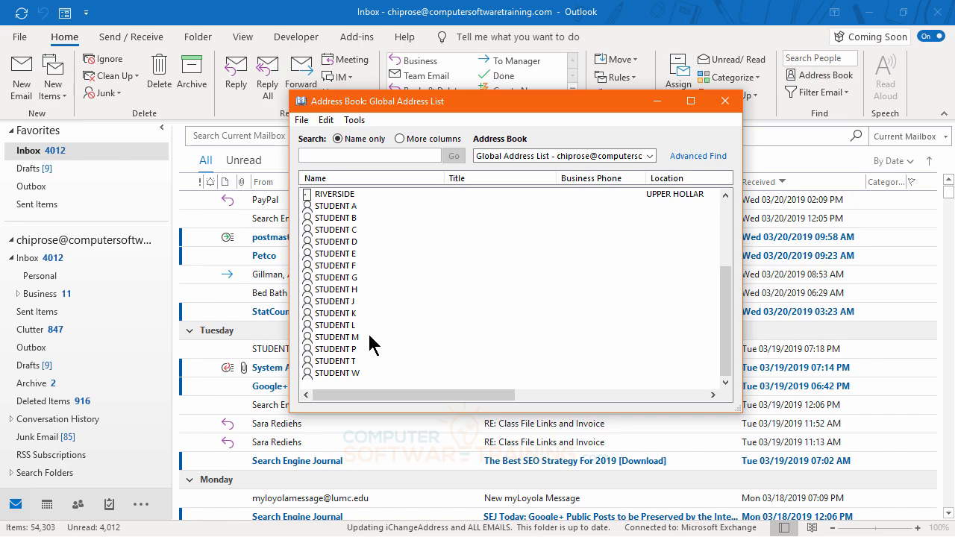
{"action": "scroll", "coordinate": [373, 346], "scroll_direction": "up", "scroll_amount": 1}
{"action": "scroll", "coordinate": [373, 345], "scroll_direction": "down", "scroll_amount": 1}
{"action": "scroll", "coordinate": [394, 278], "scroll_direction": "up", "scroll_amount": 2}
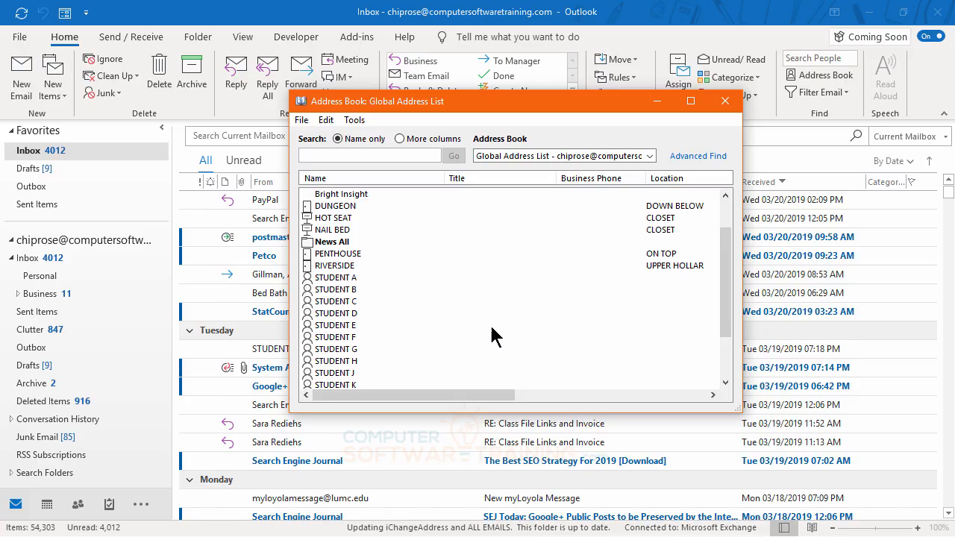
{"action": "scroll", "coordinate": [493, 334], "scroll_direction": "up", "scroll_amount": 2}
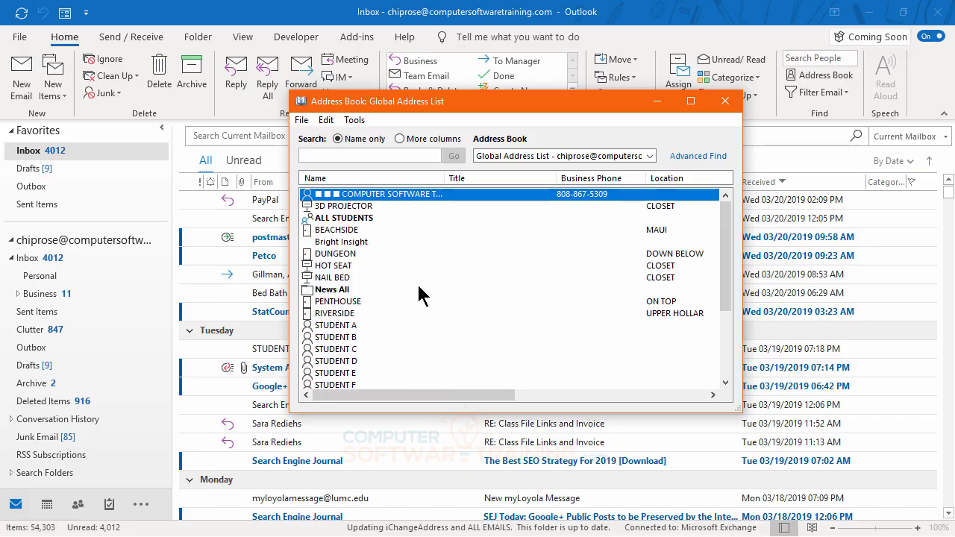
- View the details and members of the ALL STUDENTS distribution list, and close its properties and the Address Book
{"action": "double_click", "coordinate": [361, 222]}
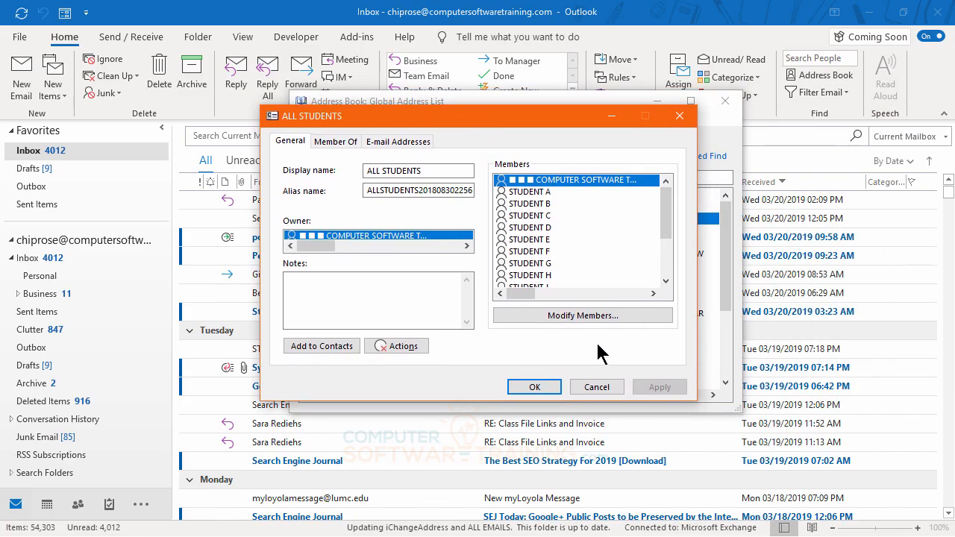
{"action": "left_click_drag", "start_coordinate": [667, 214], "coordinate": [678, 124]}
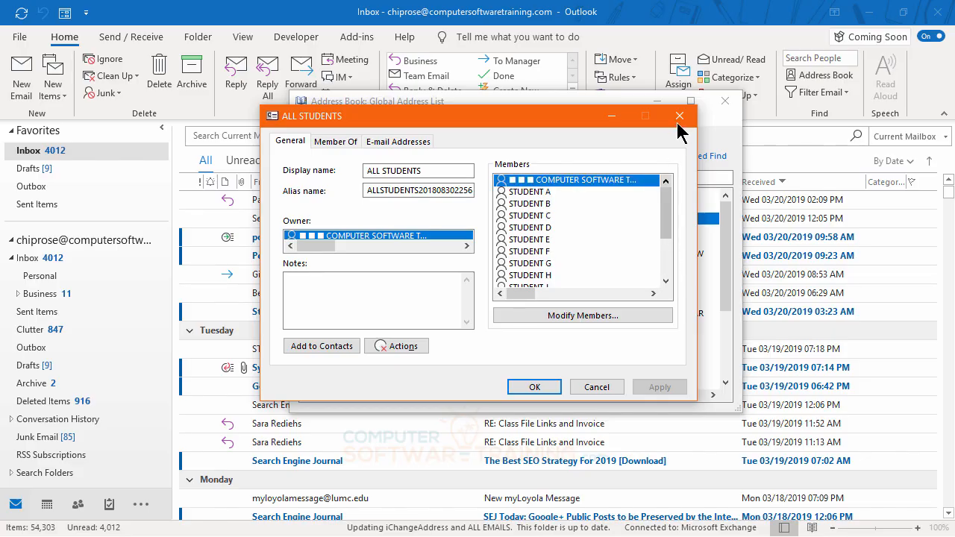
{"action": "left_click", "coordinate": [679, 117]}
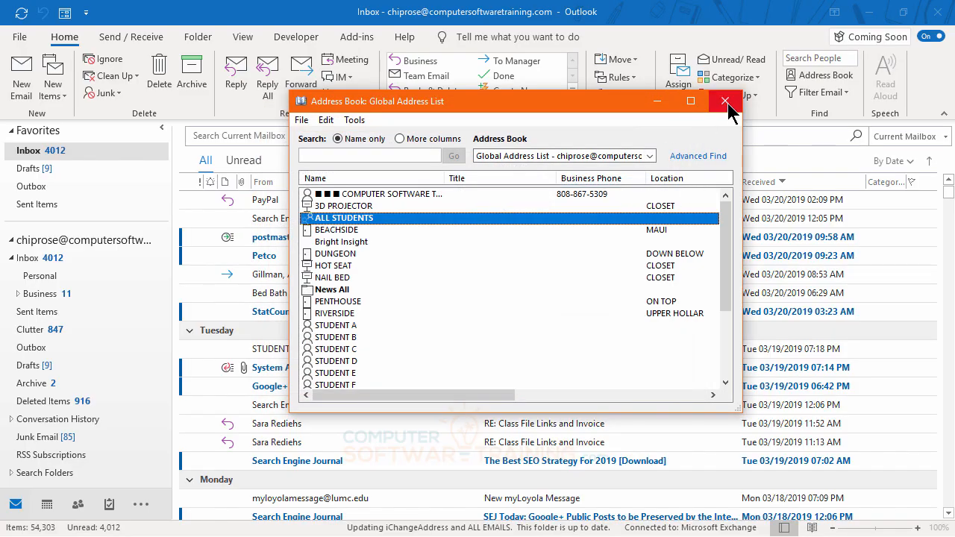
{"action": "left_click", "coordinate": [726, 102]}
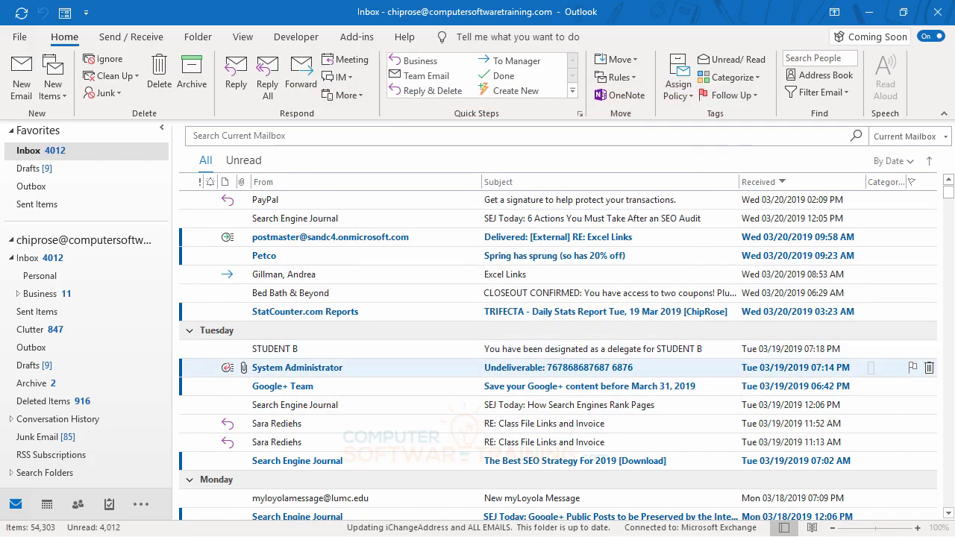
- Create a new message addressed to STUDENT A from the Address Book
{"action": "left_click", "coordinate": [833, 78]}
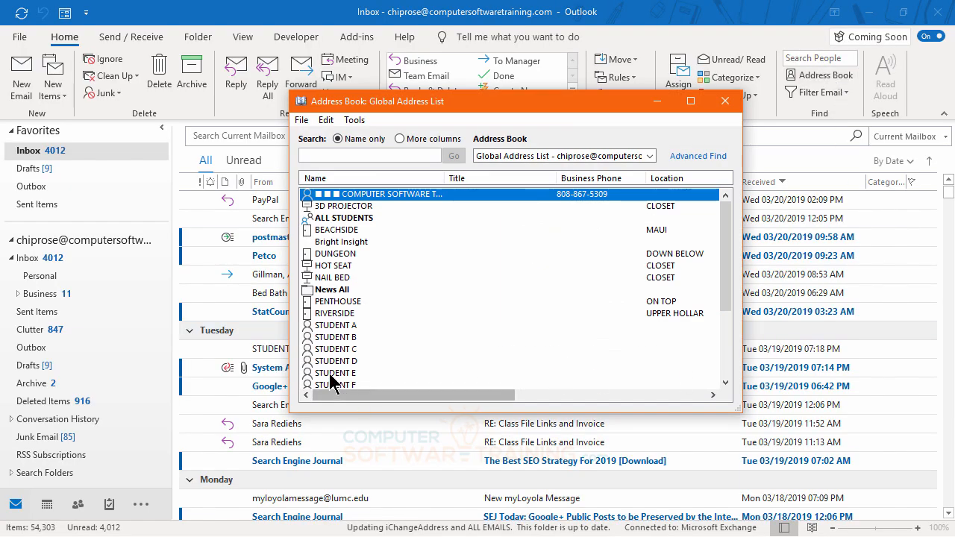
{"action": "left_click", "coordinate": [344, 327]}
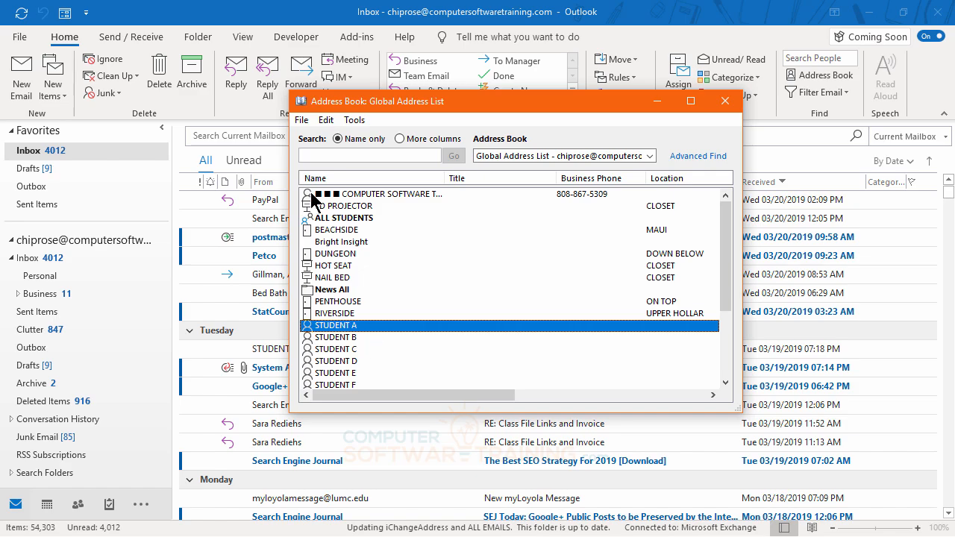
{"action": "left_click", "coordinate": [301, 122]}
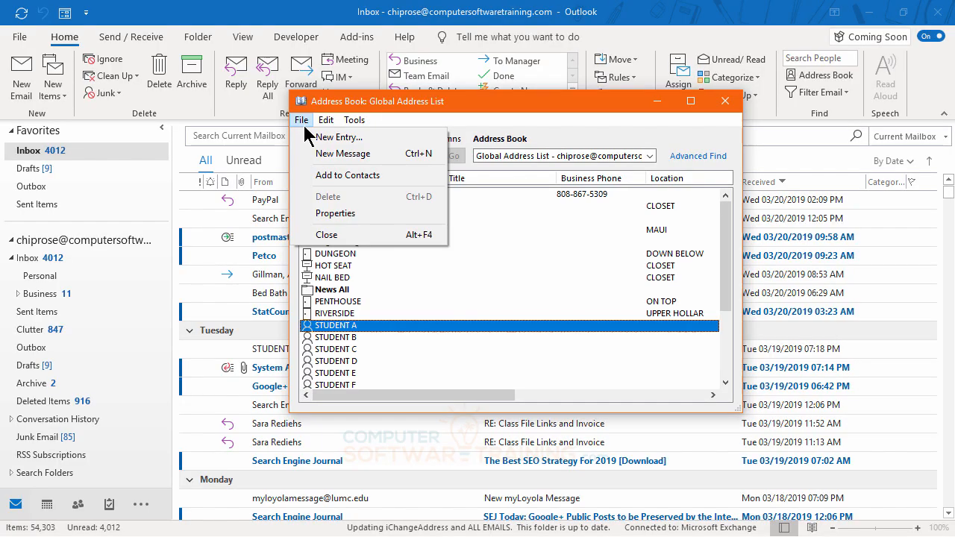
{"action": "left_click", "coordinate": [340, 155]}
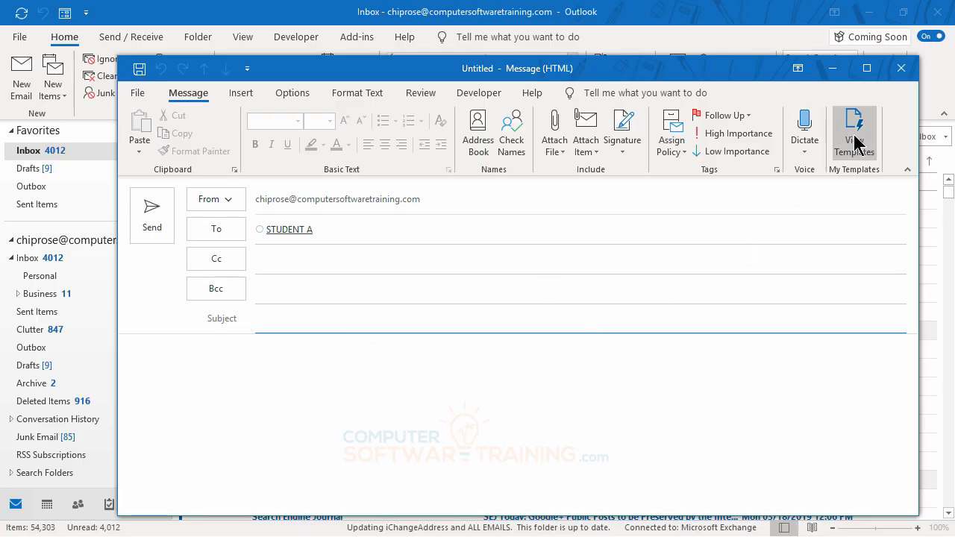
- Discard the message to STUDENT A without saving it and close the Address Book
{"action": "left_click", "coordinate": [901, 74]}
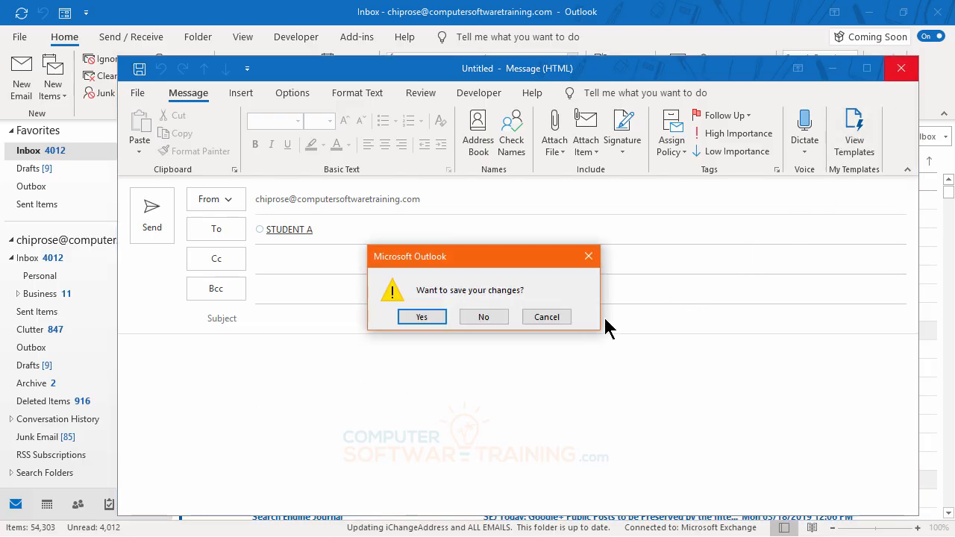
{"action": "left_click", "coordinate": [478, 317]}
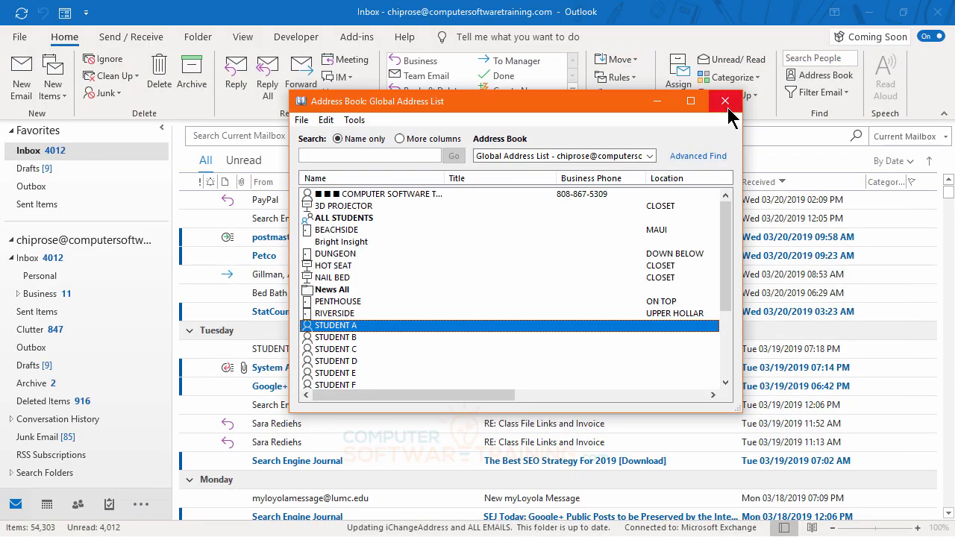
{"action": "left_click", "coordinate": [725, 101]}
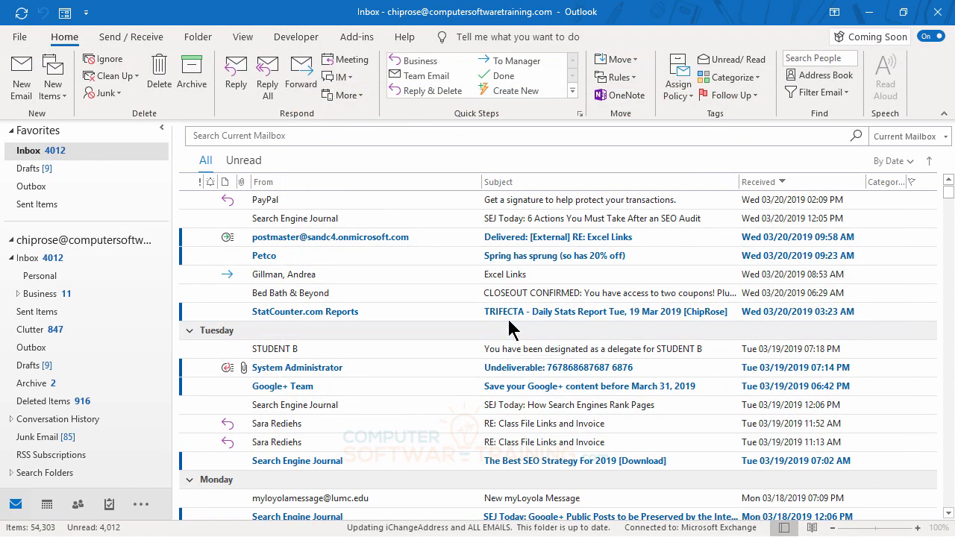
- Create one new message from the Address Book addressed to STUDENT A, STUDENT C and STUDENT E together
{"action": "left_click", "coordinate": [816, 76]}
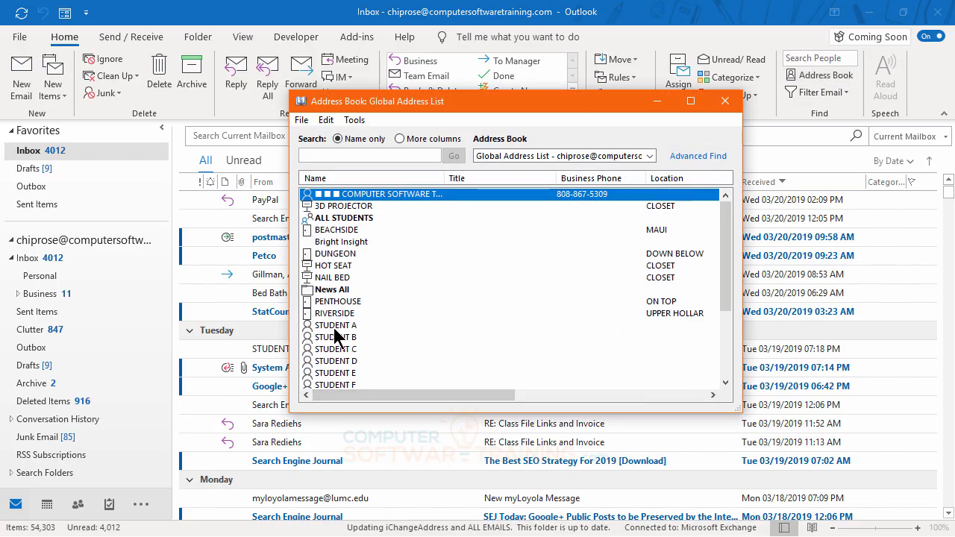
{"action": "left_click", "coordinate": [333, 326]}
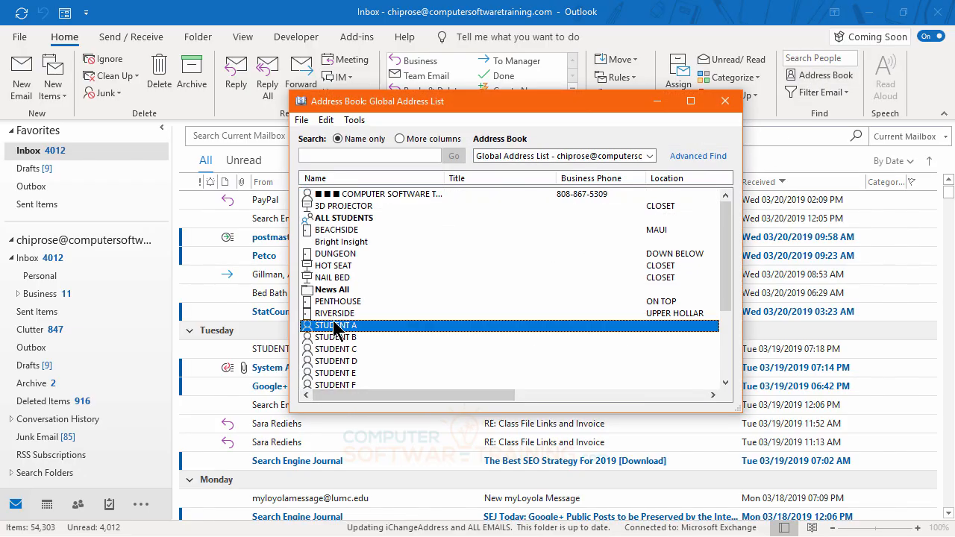
{"action": "left_click", "coordinate": [344, 350], "text": "ctrl"}
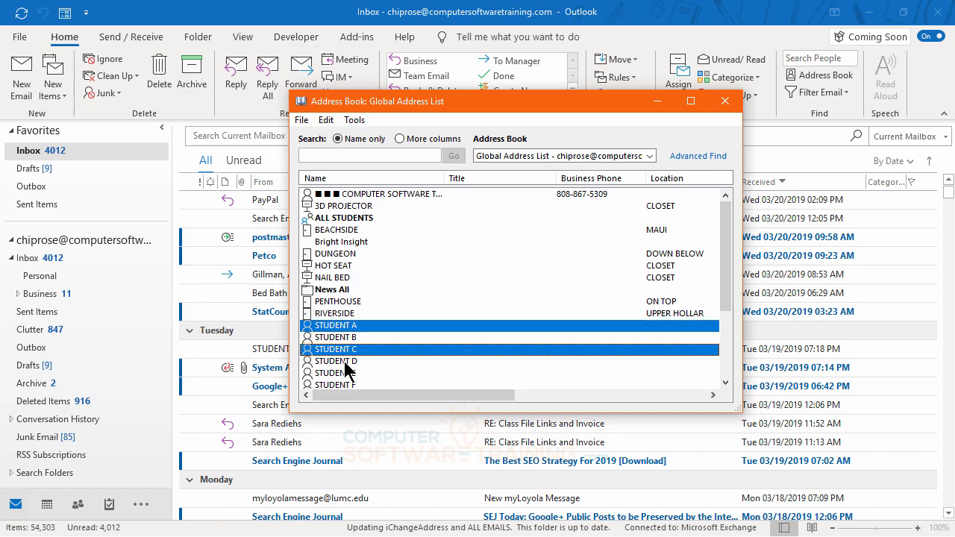
{"action": "left_click", "coordinate": [346, 374], "text": "ctrl"}
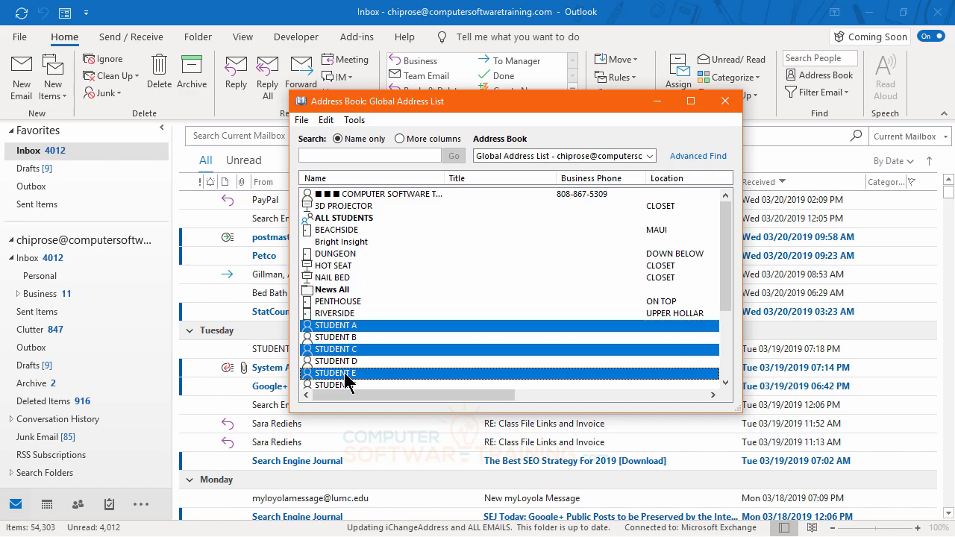
{"action": "left_click", "coordinate": [302, 121]}
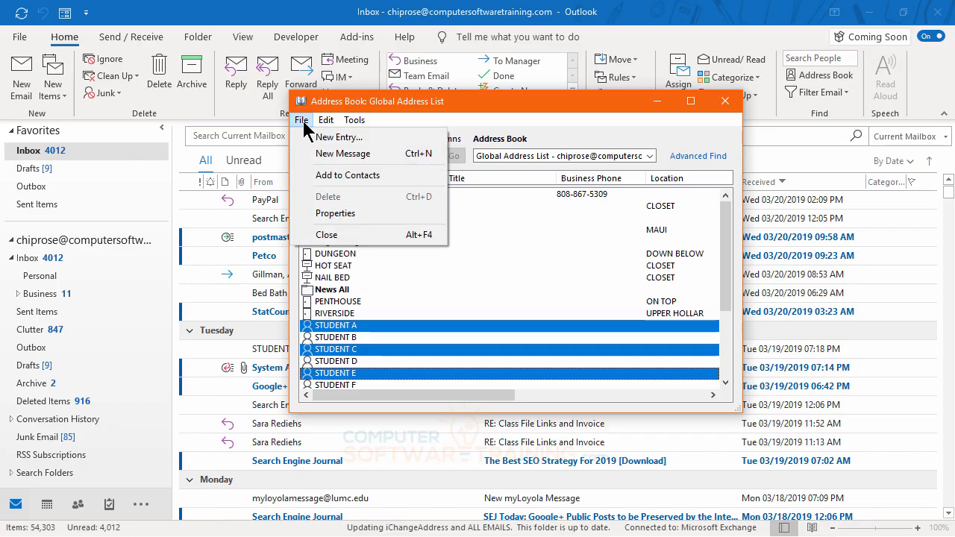
{"action": "left_click", "coordinate": [359, 159]}
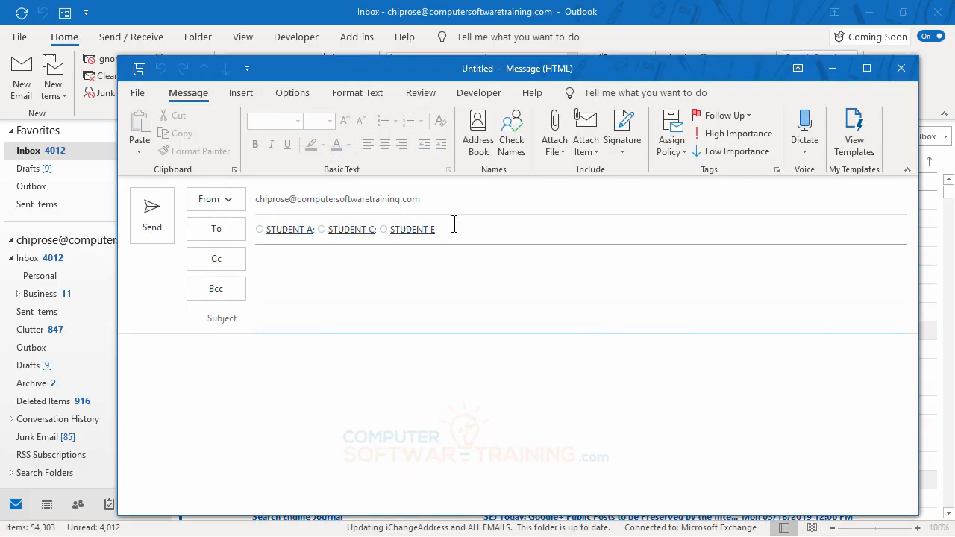
- Discard the message to the three students without saving it and close the Address Book
{"action": "left_click", "coordinate": [901, 68]}
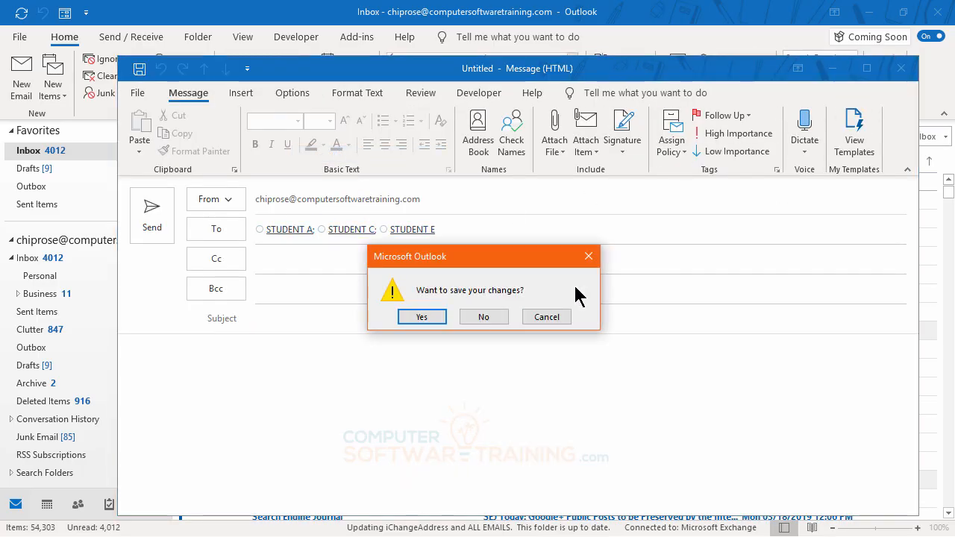
{"action": "left_click", "coordinate": [485, 317]}
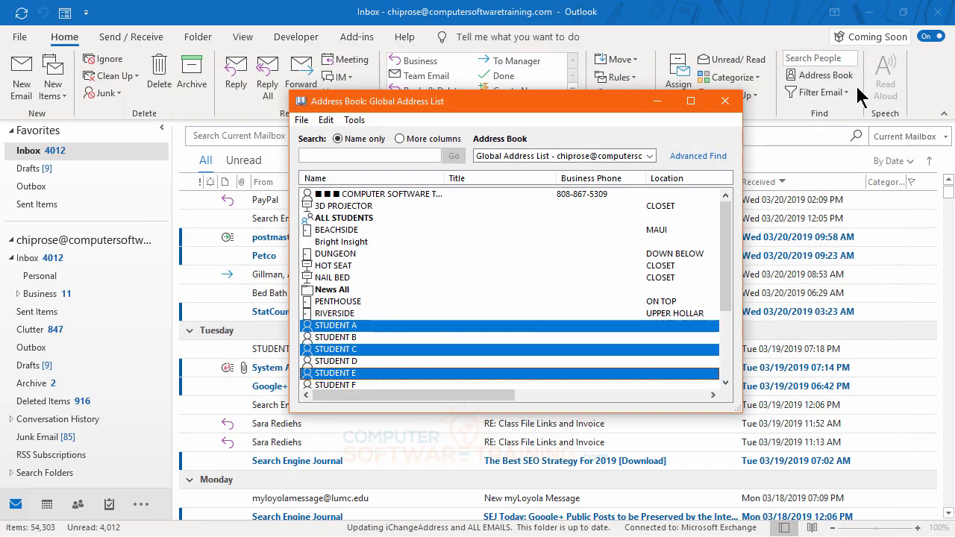
{"action": "left_click", "coordinate": [725, 97]}
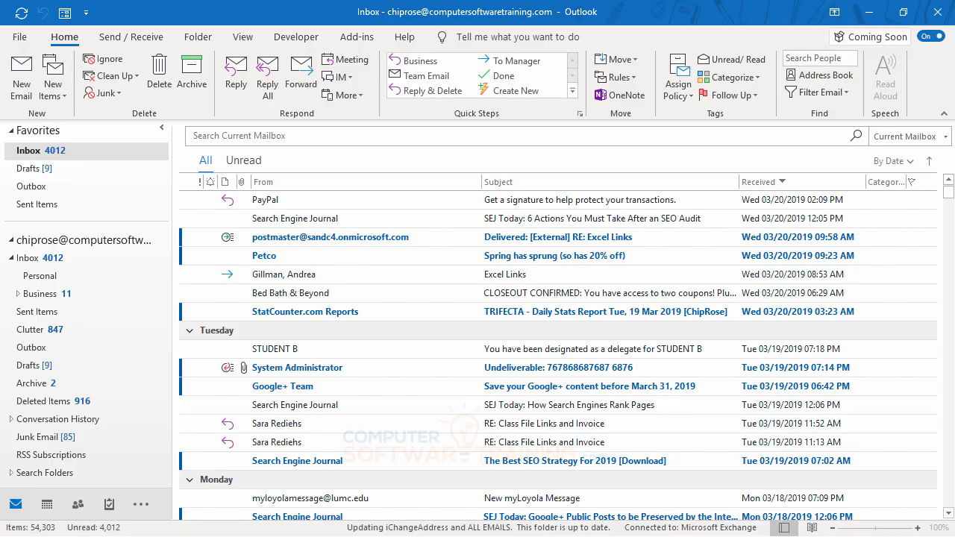
- Reopen the Address Book and look through the Global Address List again, ending at its first entry
{"action": "left_click", "coordinate": [847, 82]}
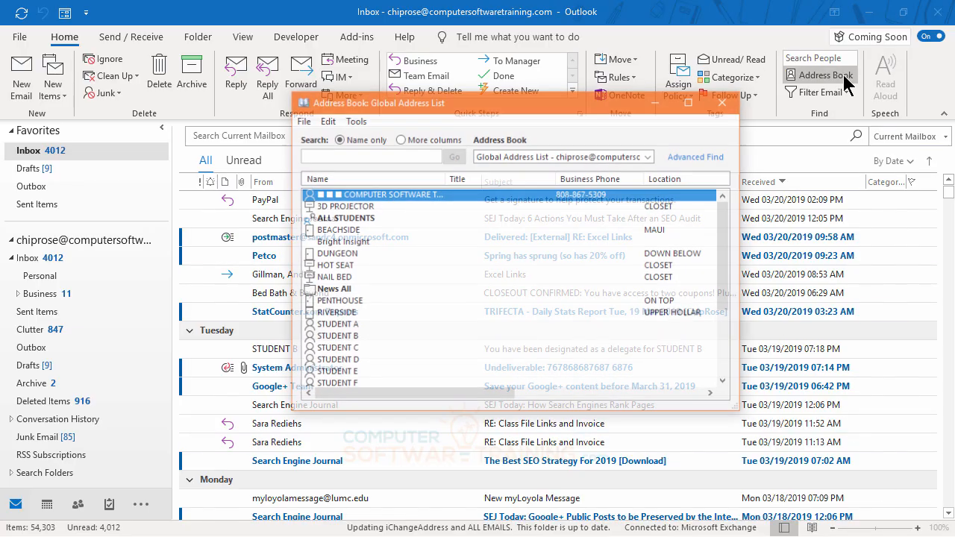
{"action": "scroll", "coordinate": [404, 275], "scroll_direction": "down", "scroll_amount": 2}
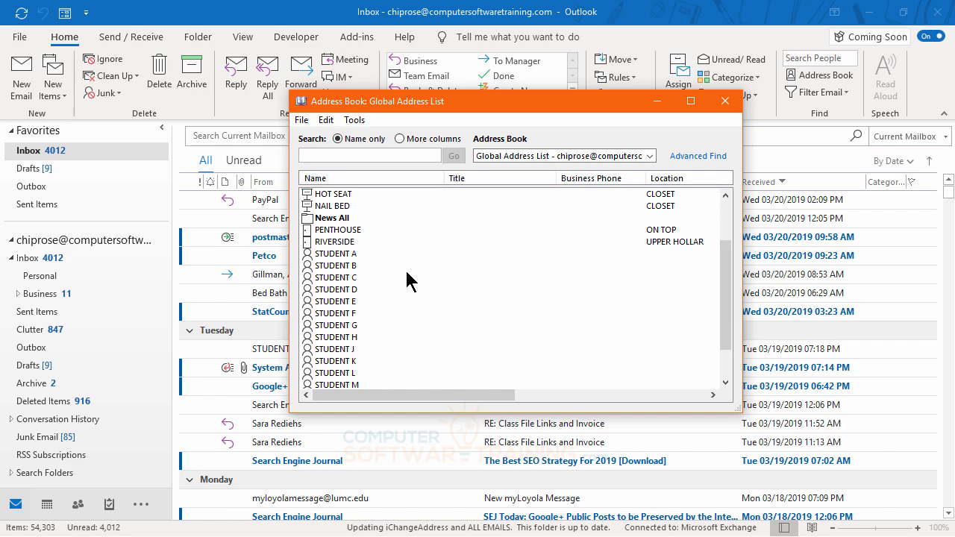
{"action": "scroll", "coordinate": [406, 282], "scroll_direction": "down", "scroll_amount": 1}
{"action": "scroll", "coordinate": [407, 281], "scroll_direction": "up", "scroll_amount": 4}
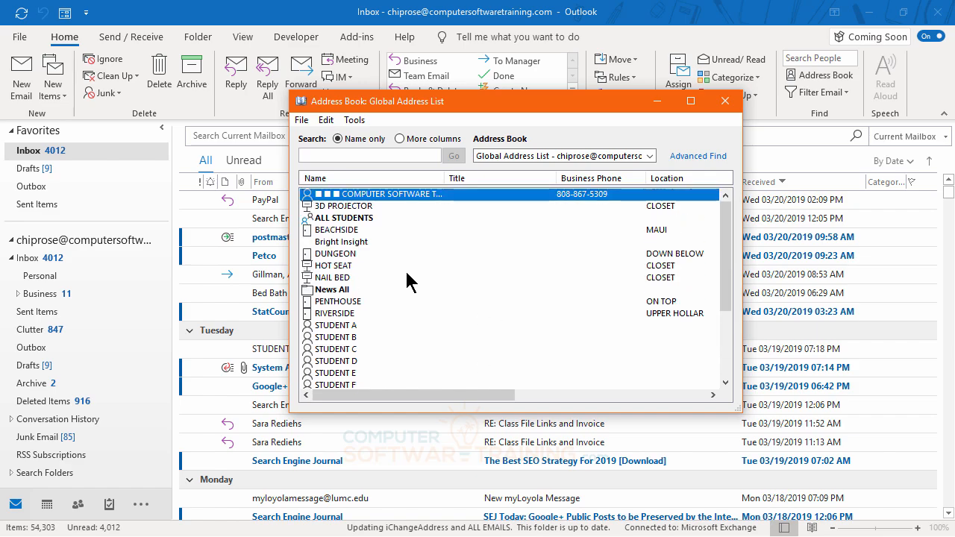
- Open the properties of STUDENT A from the Global Address List and move the details window so it is fully visible
{"action": "scroll", "coordinate": [407, 281], "scroll_direction": "down", "scroll_amount": 4}
{"action": "scroll", "coordinate": [408, 273], "scroll_direction": "up", "scroll_amount": 2}
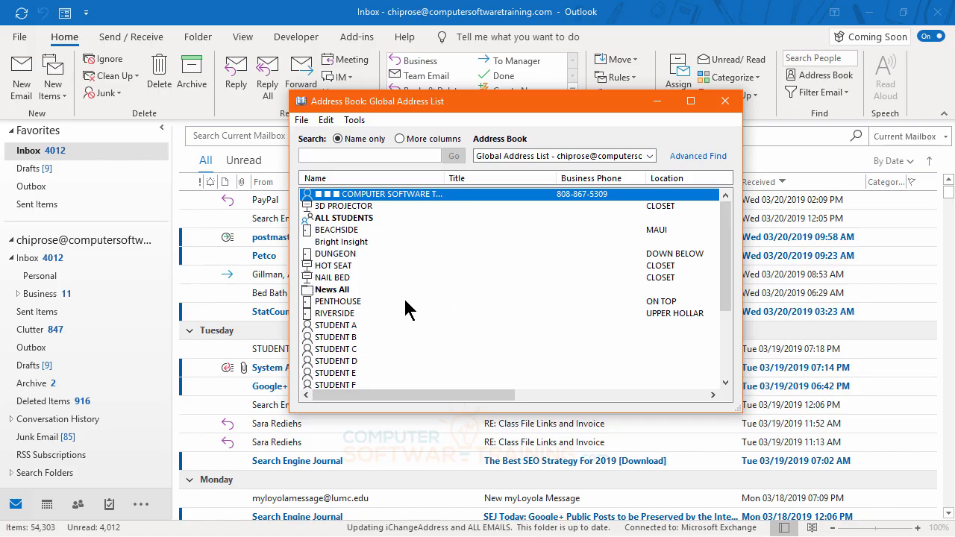
{"action": "scroll", "coordinate": [396, 298], "scroll_direction": "down", "scroll_amount": 2}
{"action": "left_click", "coordinate": [338, 255]}
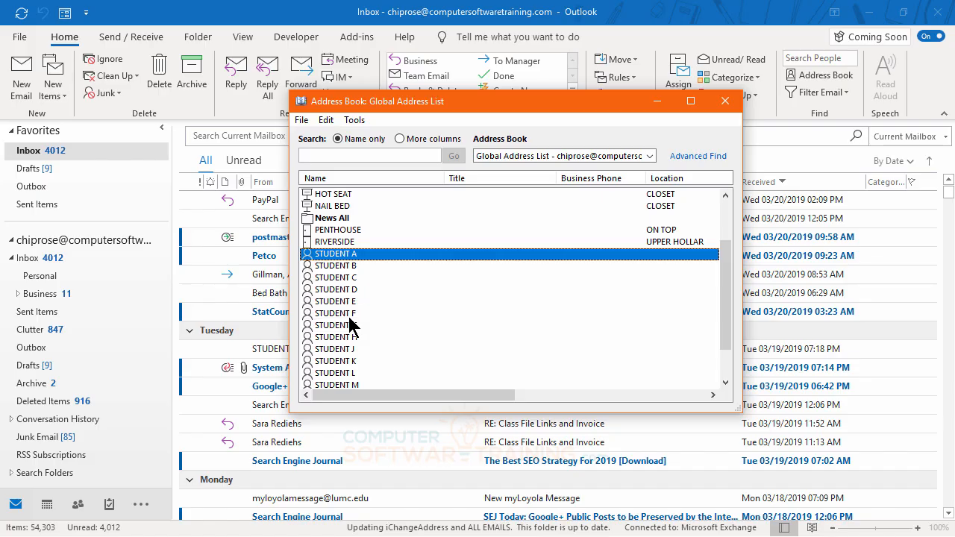
{"action": "double_click", "coordinate": [334, 255]}
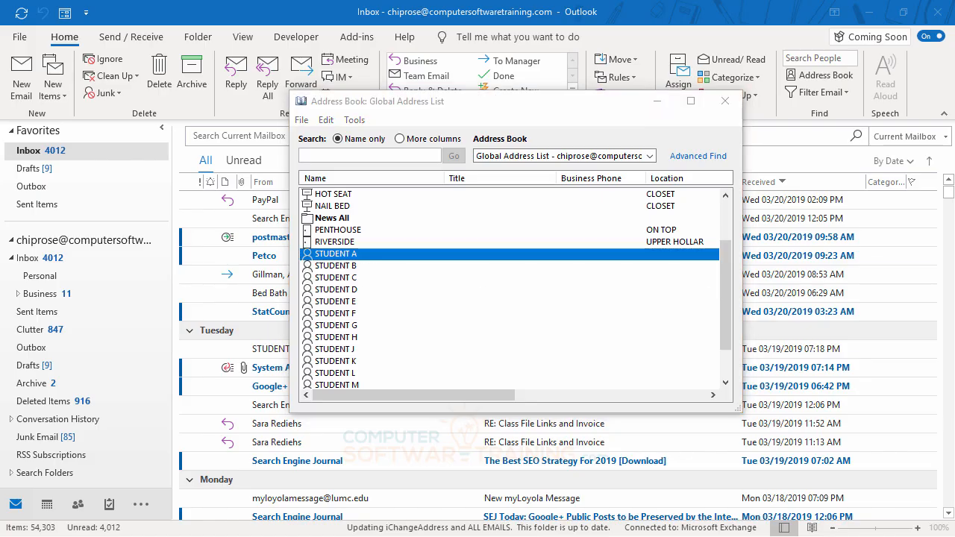
{"action": "left_click_drag", "start_coordinate": [572, 147], "coordinate": [380, 100]}
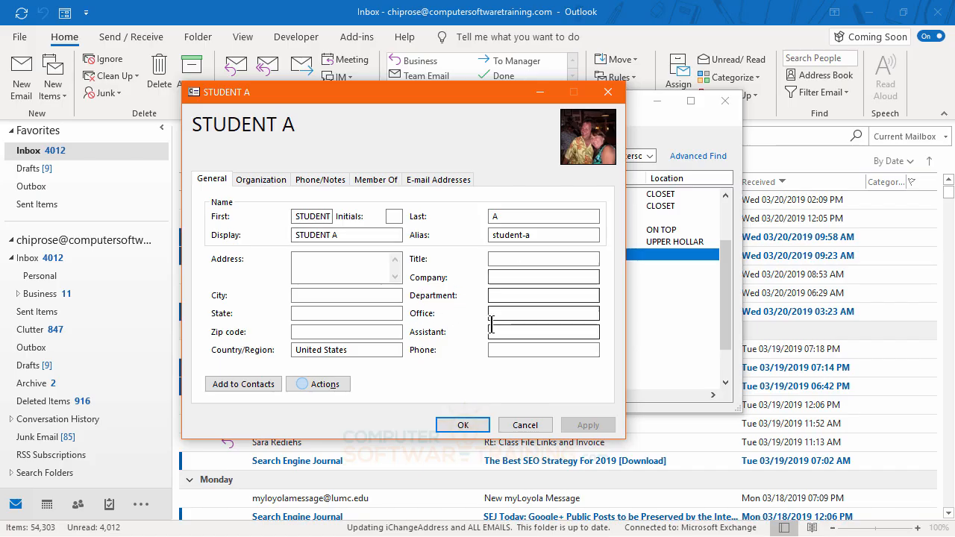
- Review STUDENT A's organization, phone and notes, group membership and general details, and close the properties without changes
{"action": "left_click", "coordinate": [262, 182]}
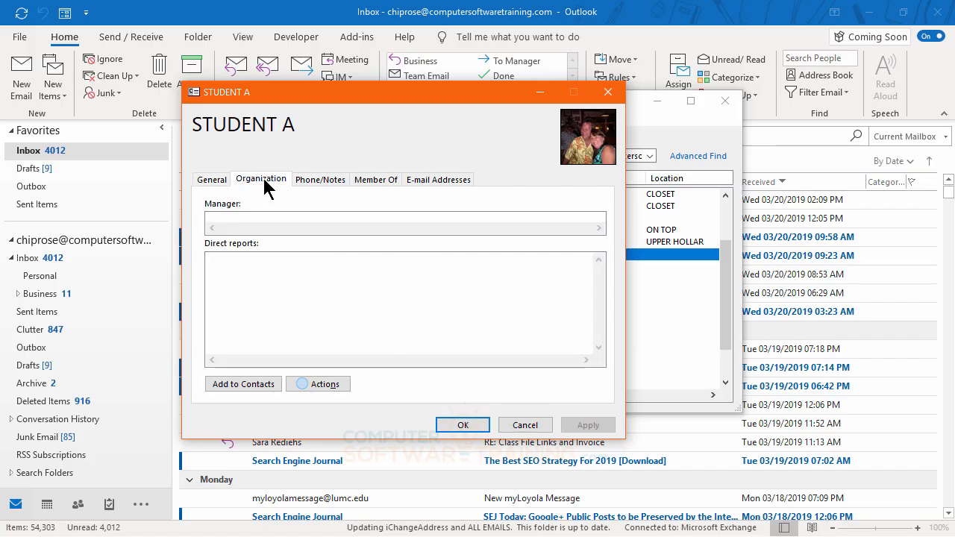
{"action": "left_click", "coordinate": [316, 183]}
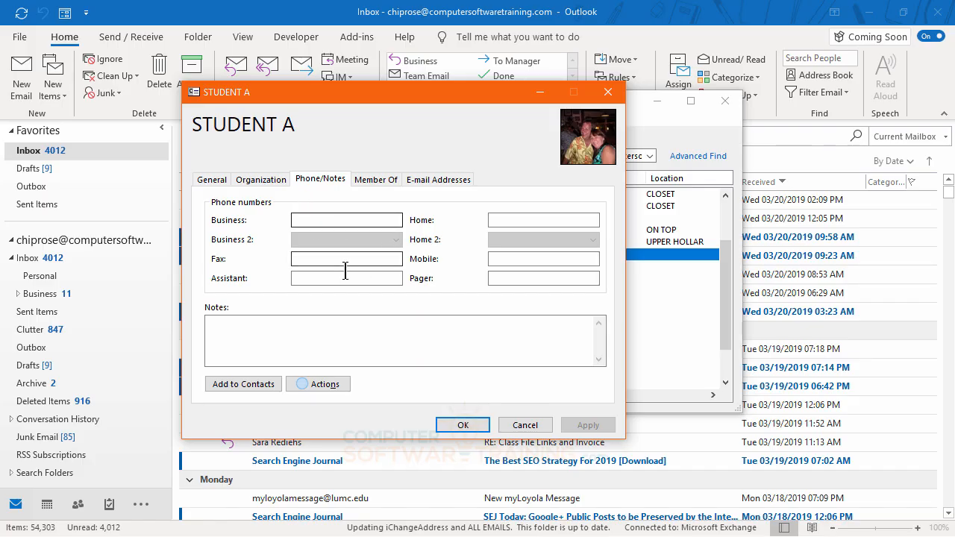
{"action": "left_click", "coordinate": [375, 183]}
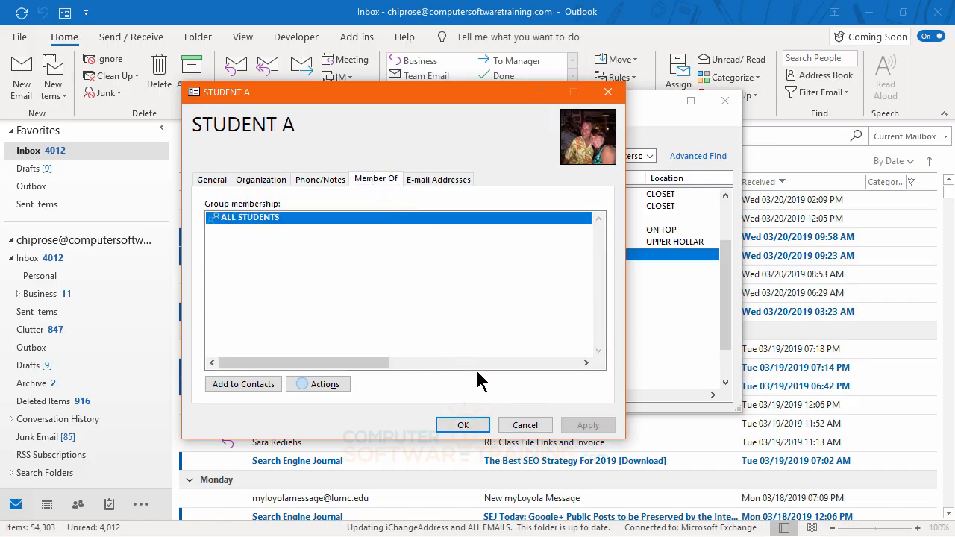
{"action": "left_click", "coordinate": [215, 182]}
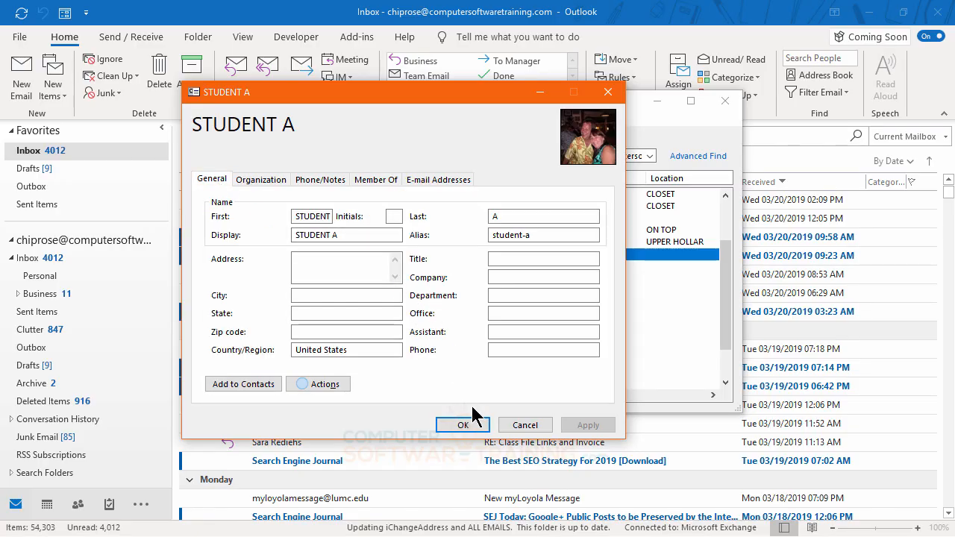
{"action": "left_click", "coordinate": [526, 425]}
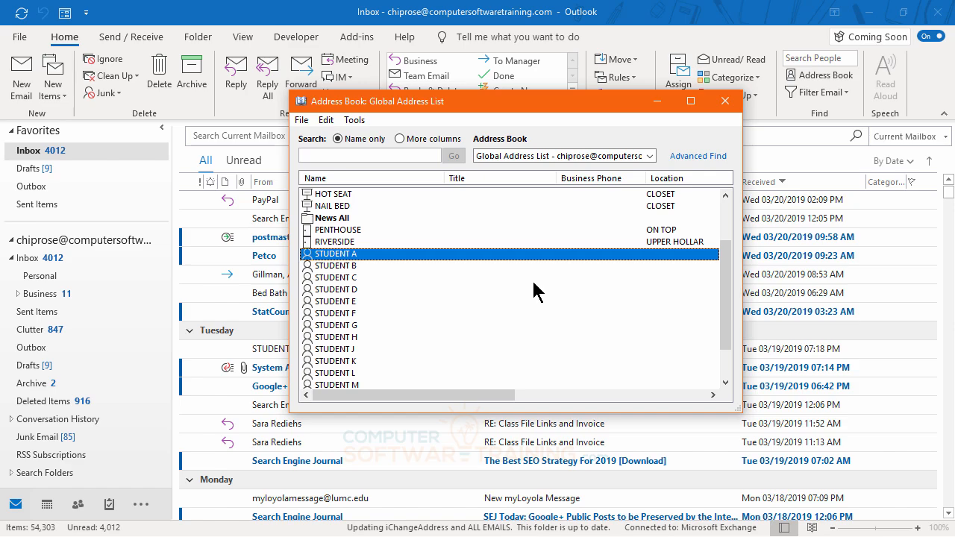
- Show the Contacts list in the Address Book and close the Address Book
{"action": "left_click", "coordinate": [650, 157]}
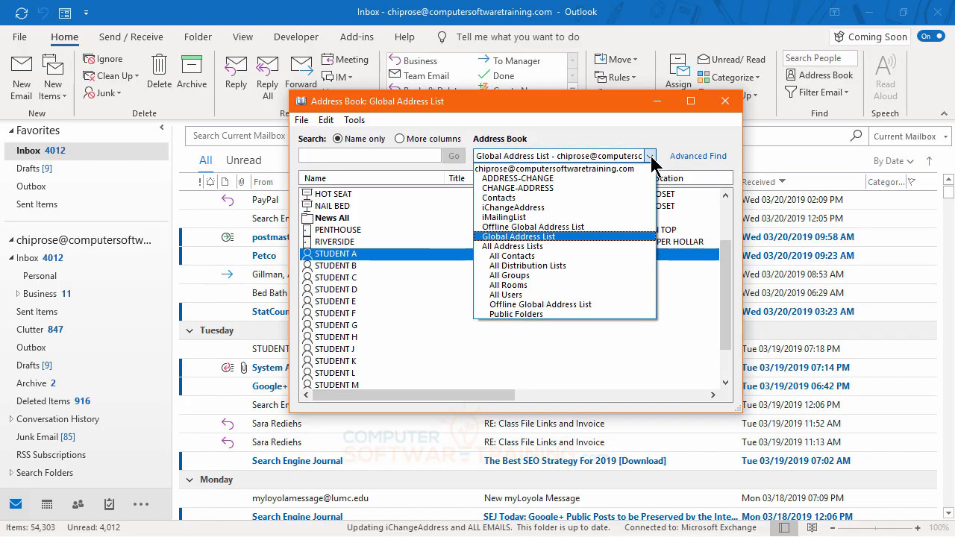
{"action": "left_click", "coordinate": [509, 200]}
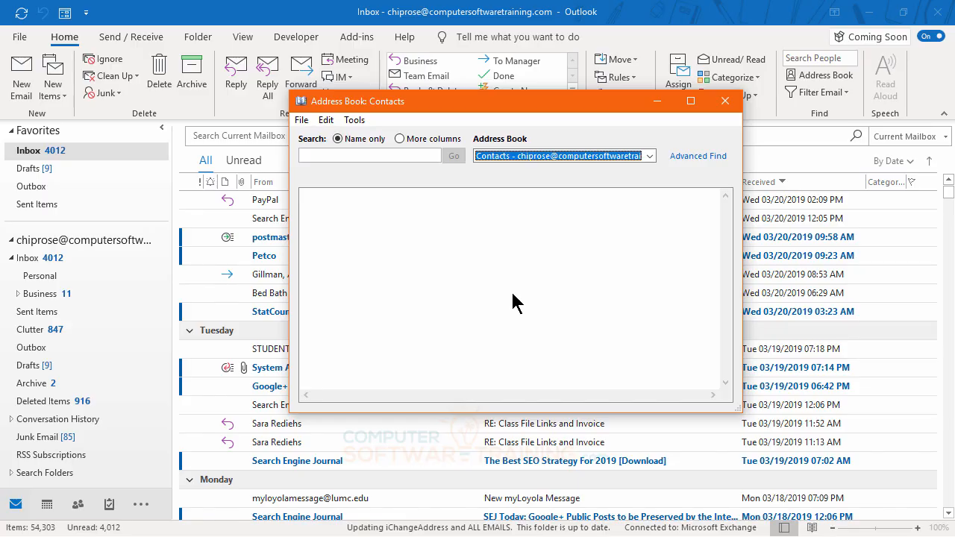
{"action": "key", "text": "Escape"}
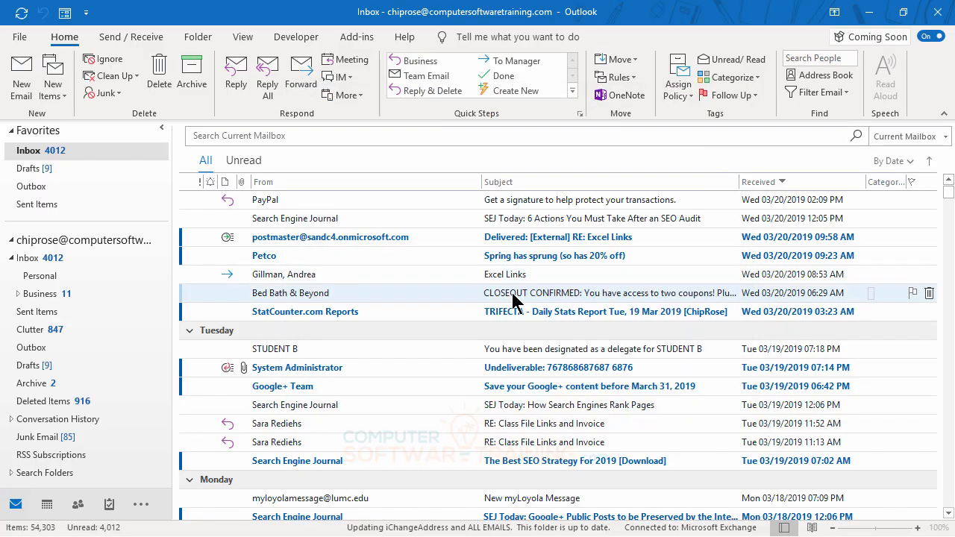
- Reopen the Address Book and show the Global Address List in place of Contacts
{"action": "left_click", "coordinate": [817, 78]}
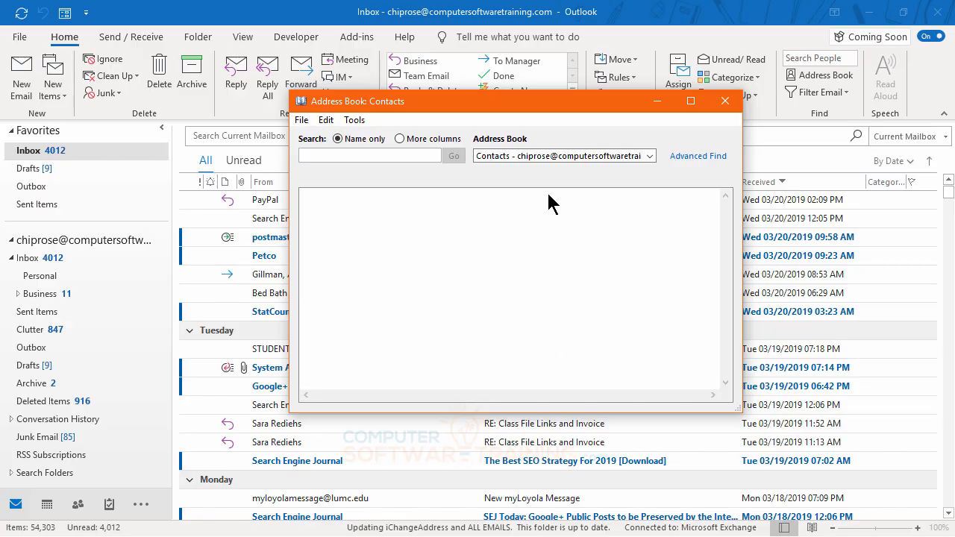
{"action": "left_click", "coordinate": [649, 157]}
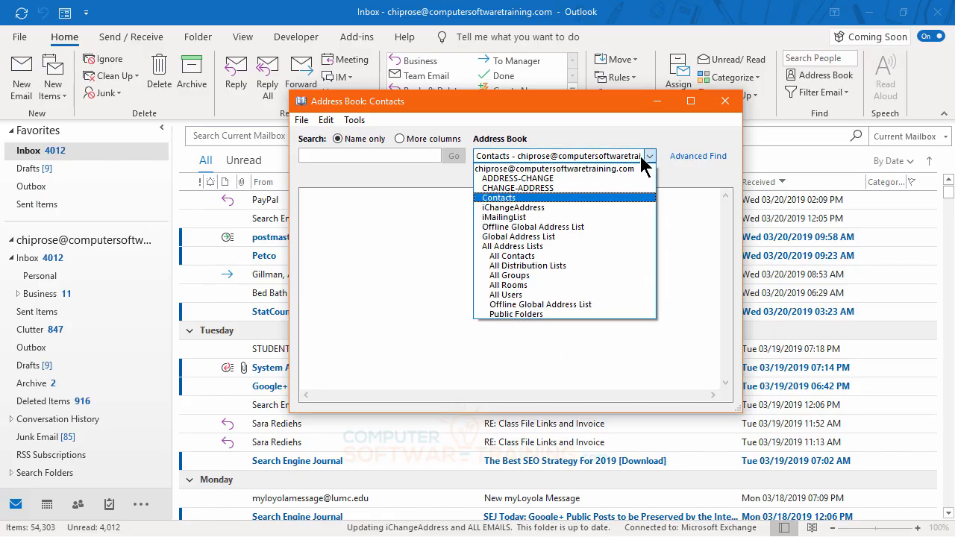
{"action": "left_click", "coordinate": [542, 237]}
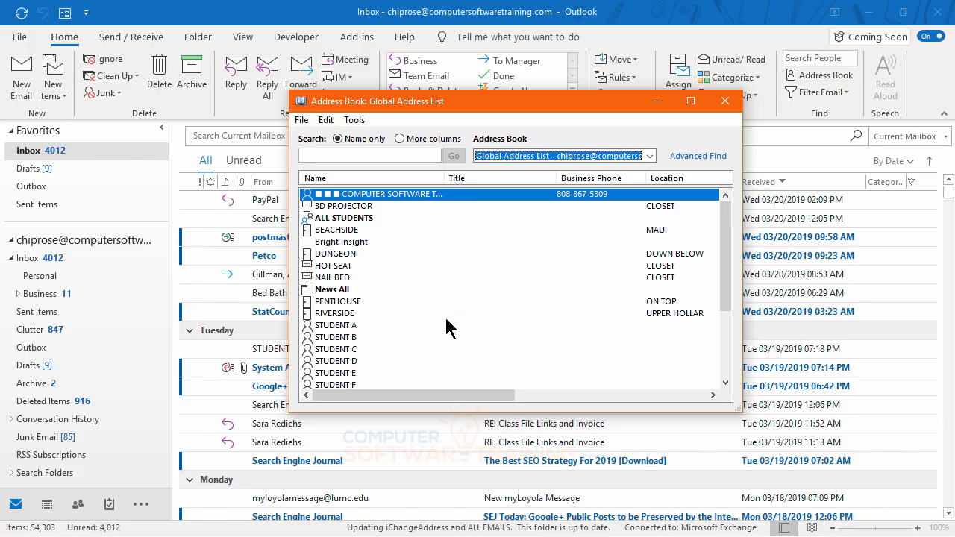
- Switch the displayed list to Contacts and back to the Global Address List to compare the two
{"action": "left_click", "coordinate": [649, 155]}
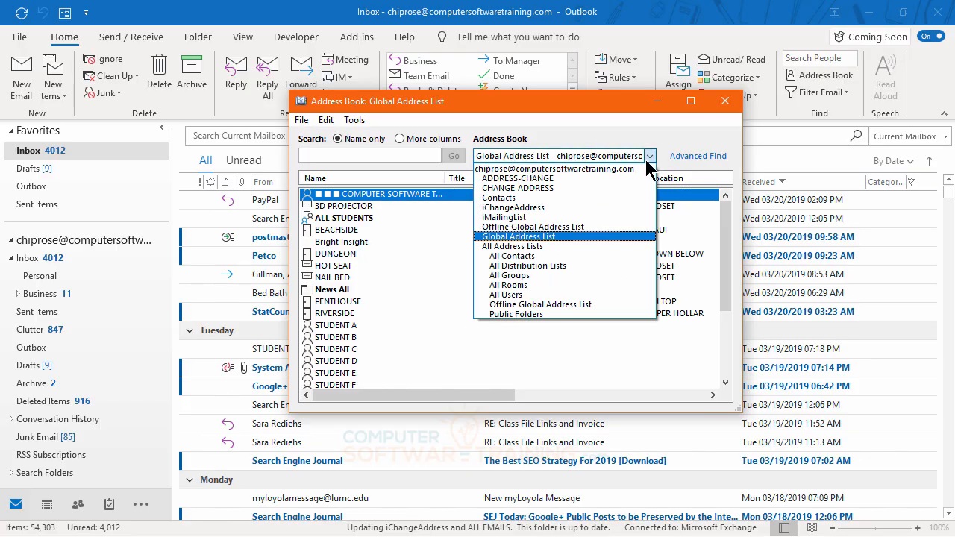
{"action": "left_click", "coordinate": [506, 200]}
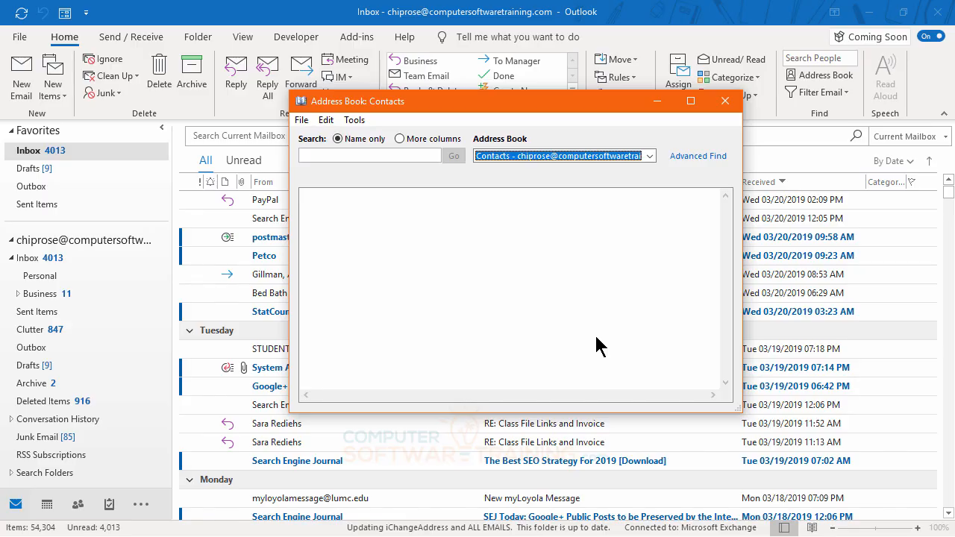
{"action": "left_click", "coordinate": [650, 156]}
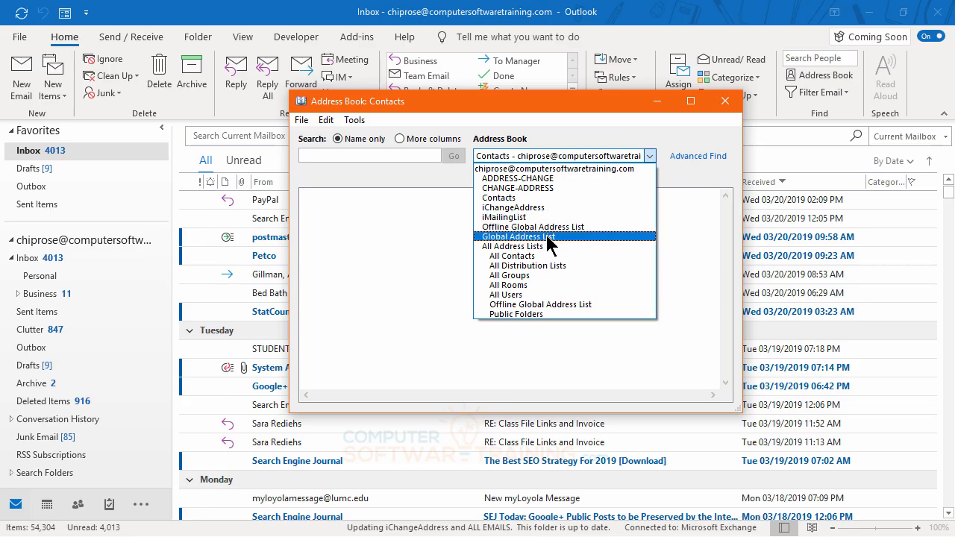
{"action": "left_click", "coordinate": [548, 237]}
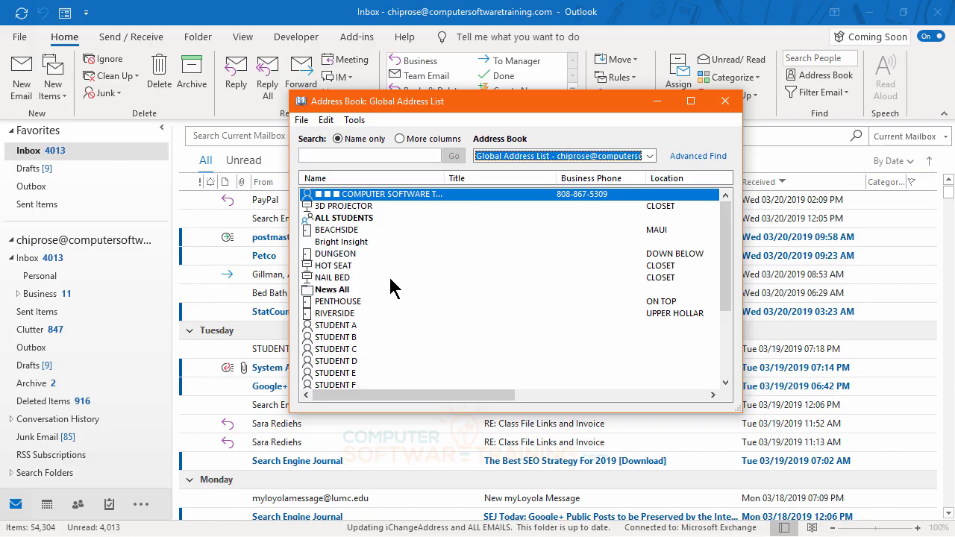
- Add STUDENT A from the Global Address List to Contacts, and shrink and reposition the contact form to fit the screen
{"action": "left_click", "coordinate": [342, 329]}
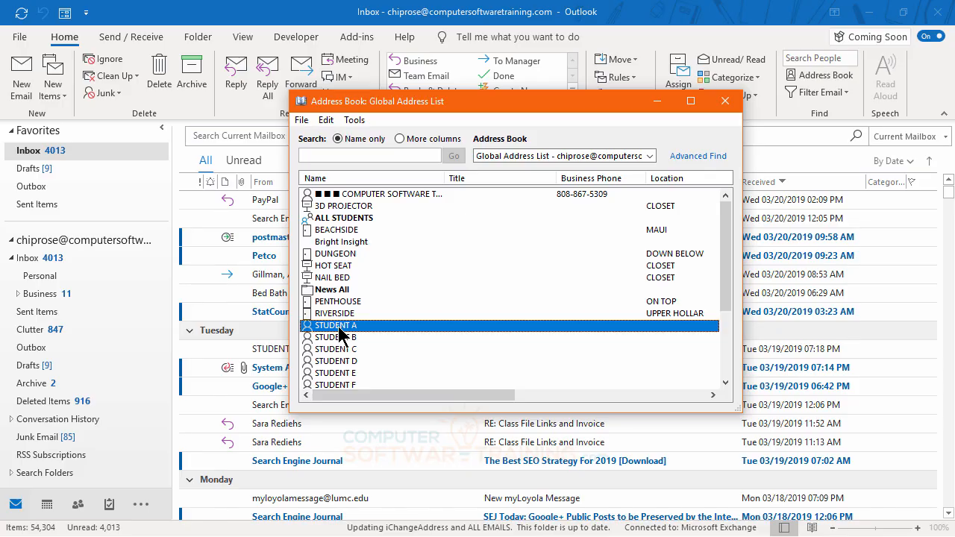
{"action": "left_click", "coordinate": [303, 119]}
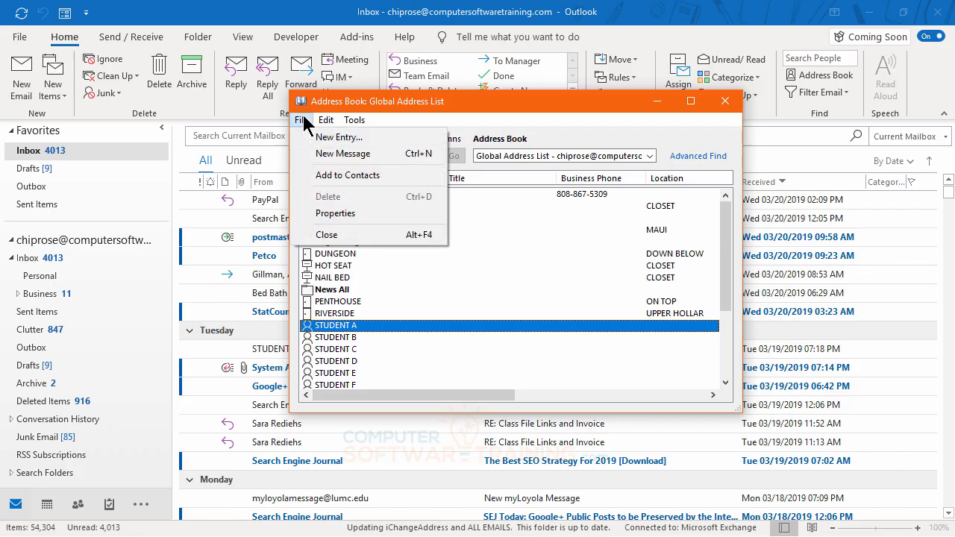
{"action": "left_click", "coordinate": [357, 184]}
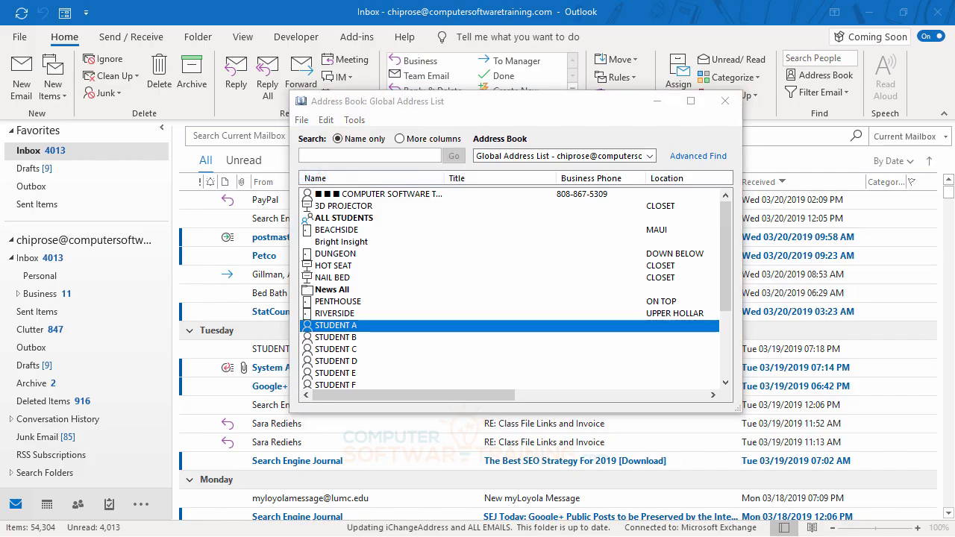
{"action": "left_click_drag", "start_coordinate": [954, 176], "coordinate": [395, 29]}
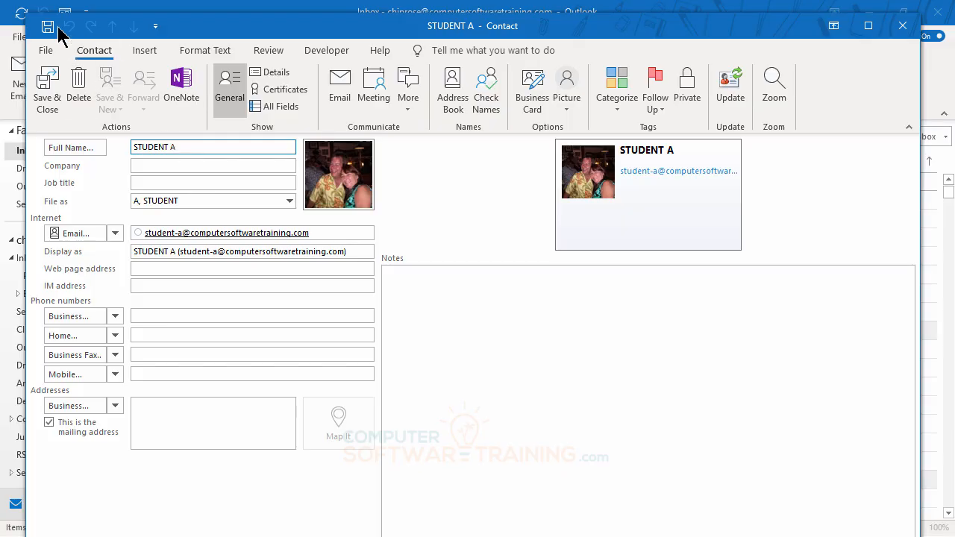
{"action": "left_click_drag", "start_coordinate": [22, 12], "coordinate": [202, 116]}
{"action": "left_click_drag", "start_coordinate": [401, 126], "coordinate": [299, 57]}
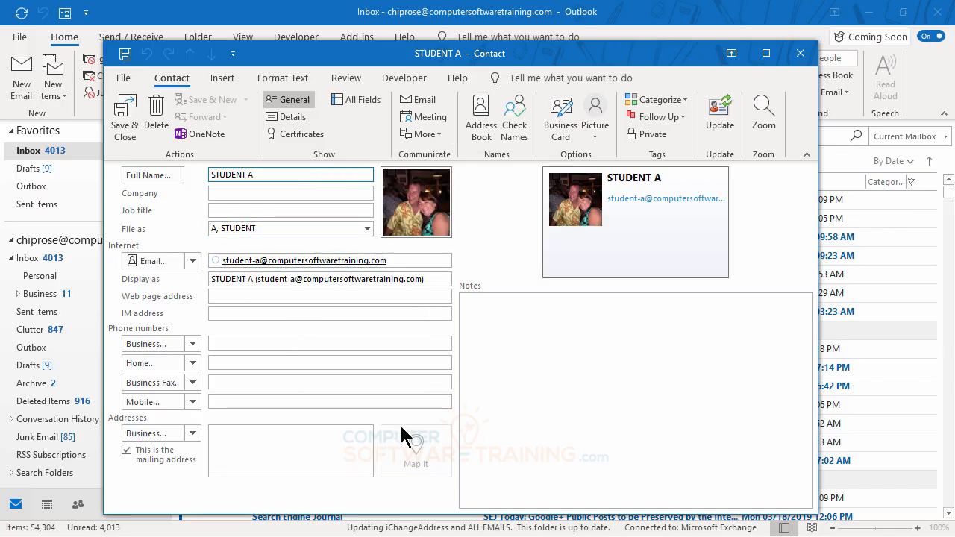
- Insert the date 03/21/2019 in the contact's Notes and enter a few lines of placeholder text below it
{"action": "left_click", "coordinate": [481, 304]}
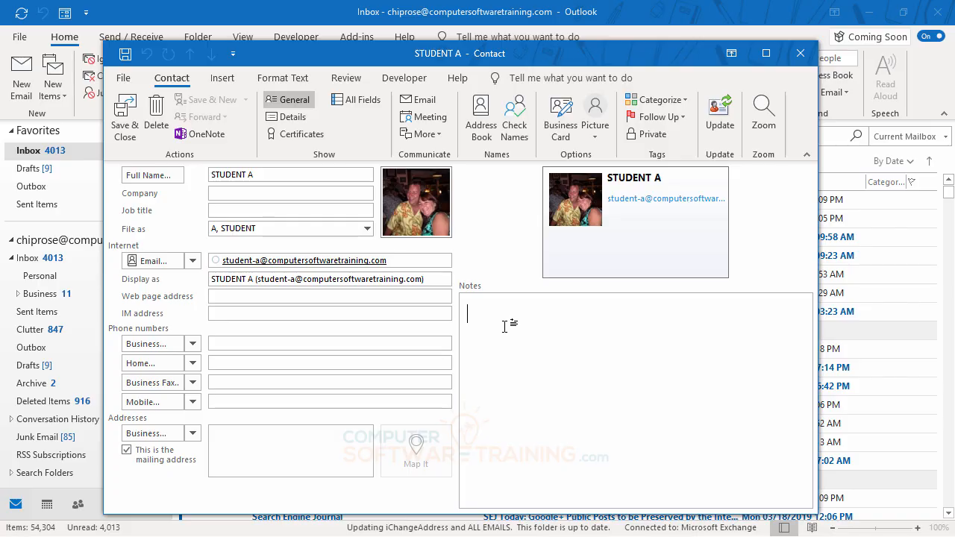
{"action": "left_click", "coordinate": [222, 78]}
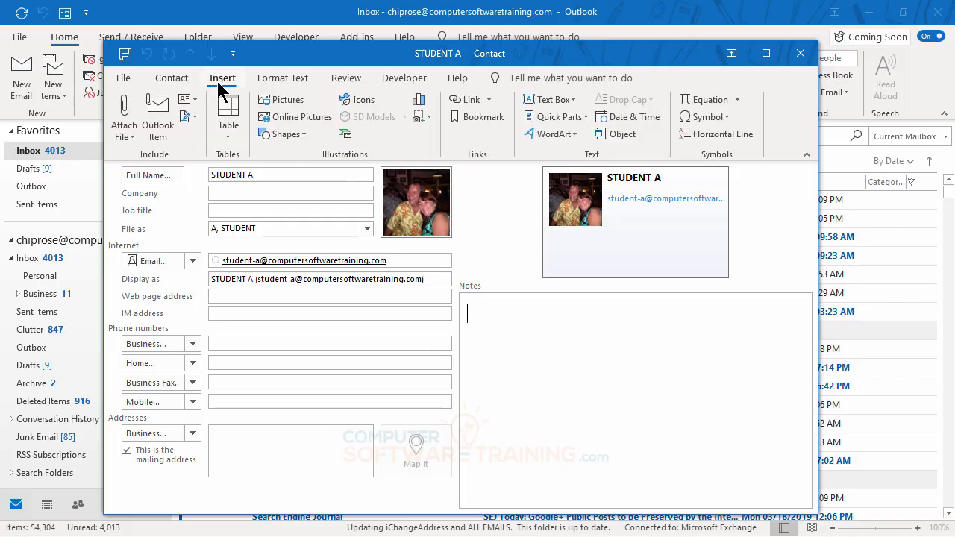
{"action": "left_click", "coordinate": [623, 119]}
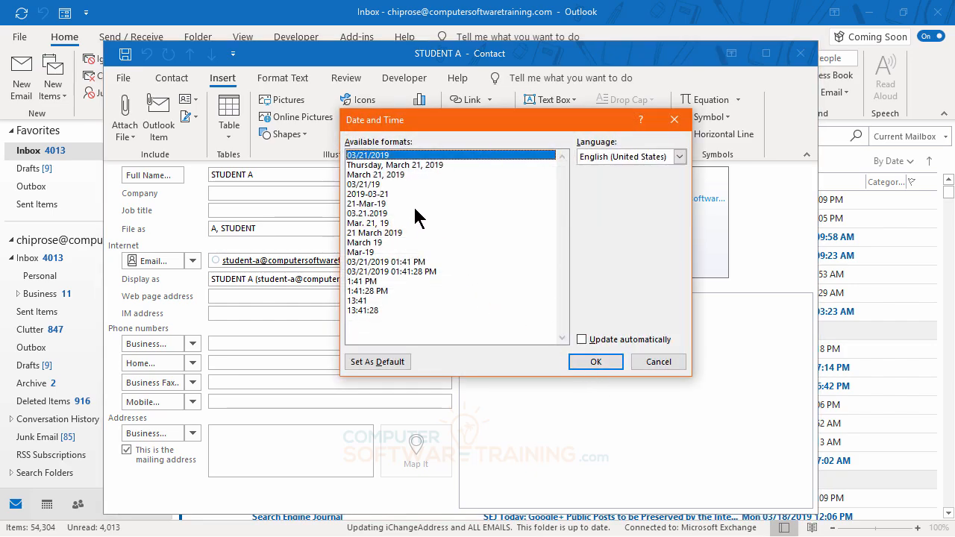
{"action": "left_click", "coordinate": [610, 369]}
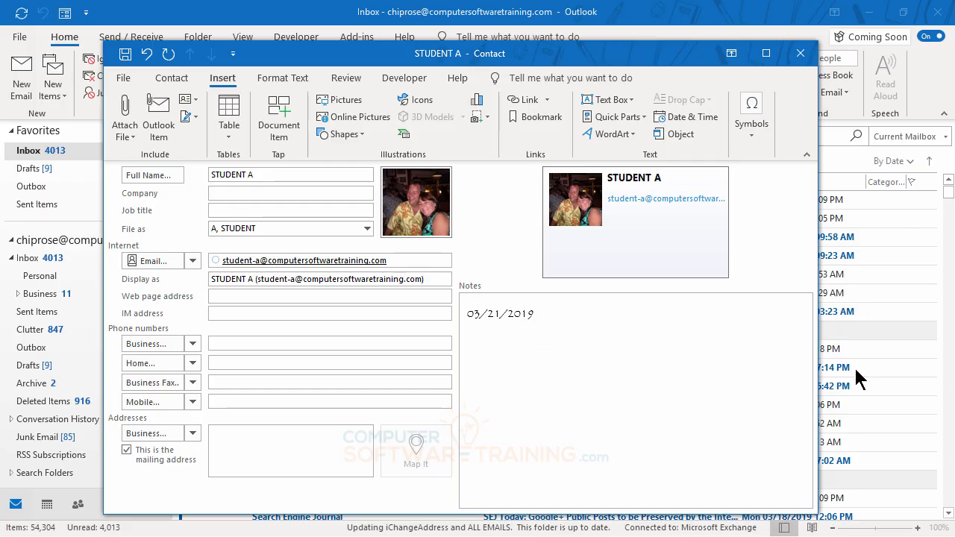
{"action": "type", "text": "Hksjhksdhkfsdhkfh sdkfh ksdh fksdhkfhsdkfh sdkhfksdh"}
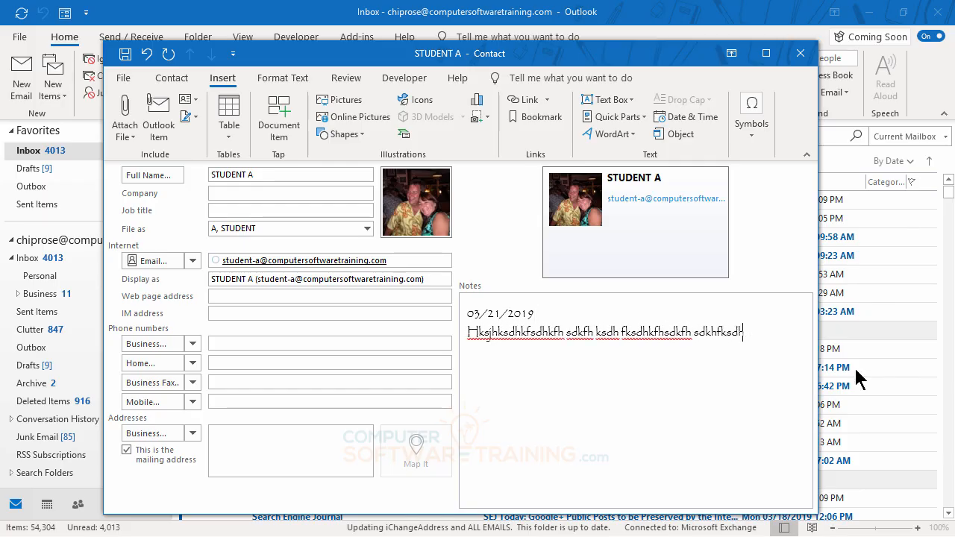
{"action": "type", "text": "fksdh kfh sdkhf ksdhfkjsdhkfjhsdkfh dskhfksdhfkjhsdkfhsdkhf ksdh fksdhkfh sdkfh skdh k"}
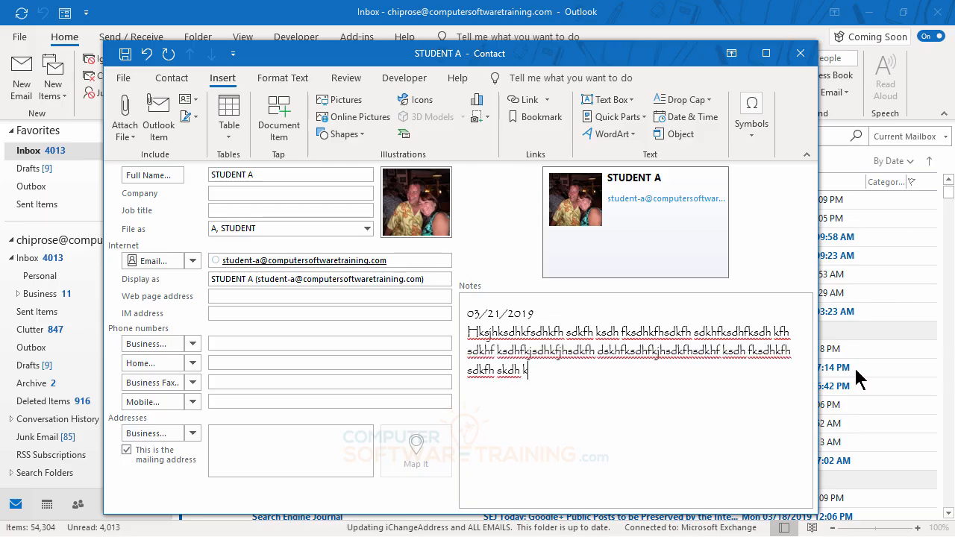
- Add a newer note above the existing one, with the date 03/21/2019 and the text "Erweireiwri ewori wepi r owe iri wer" beneath it
{"action": "left_click", "coordinate": [467, 314]}
{"action": "key", "text": "Return"}
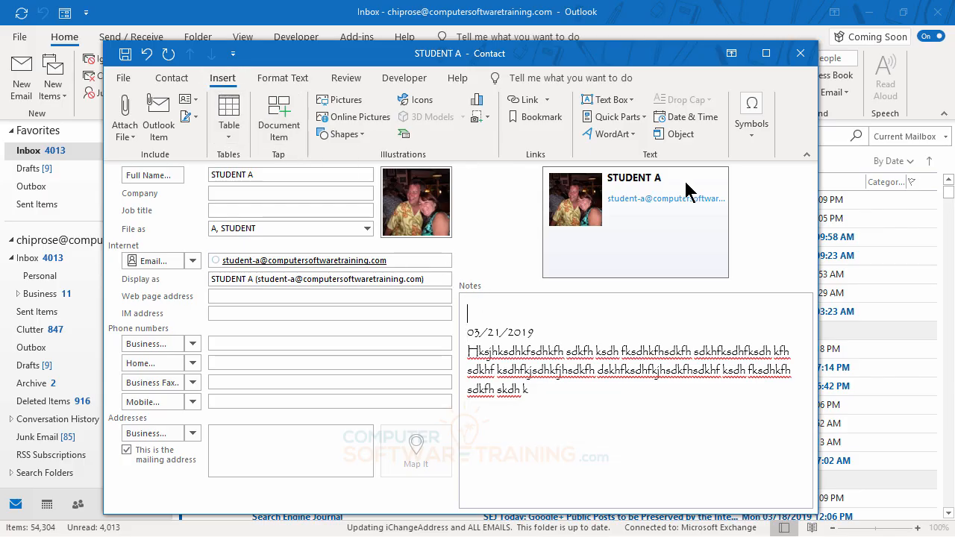
{"action": "left_click", "coordinate": [695, 121]}
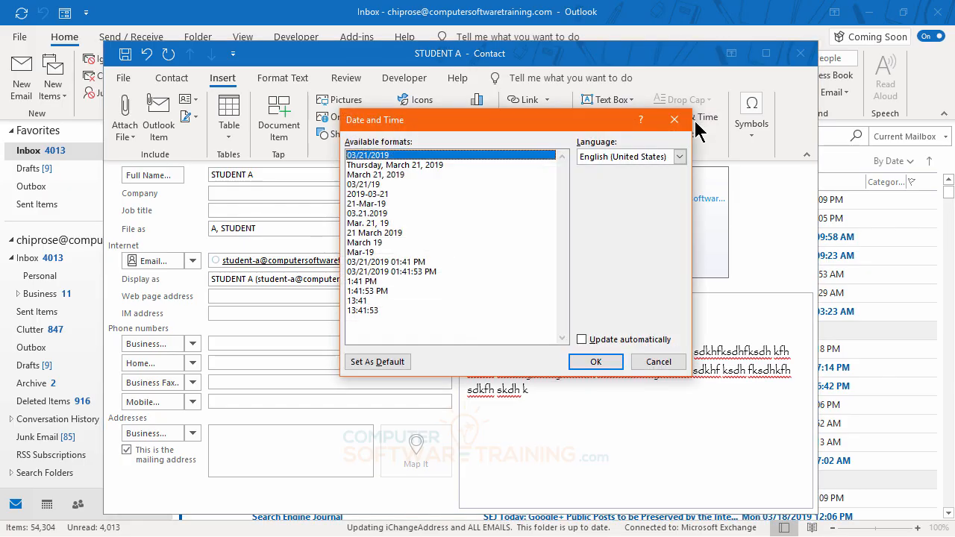
{"action": "left_click", "coordinate": [597, 362]}
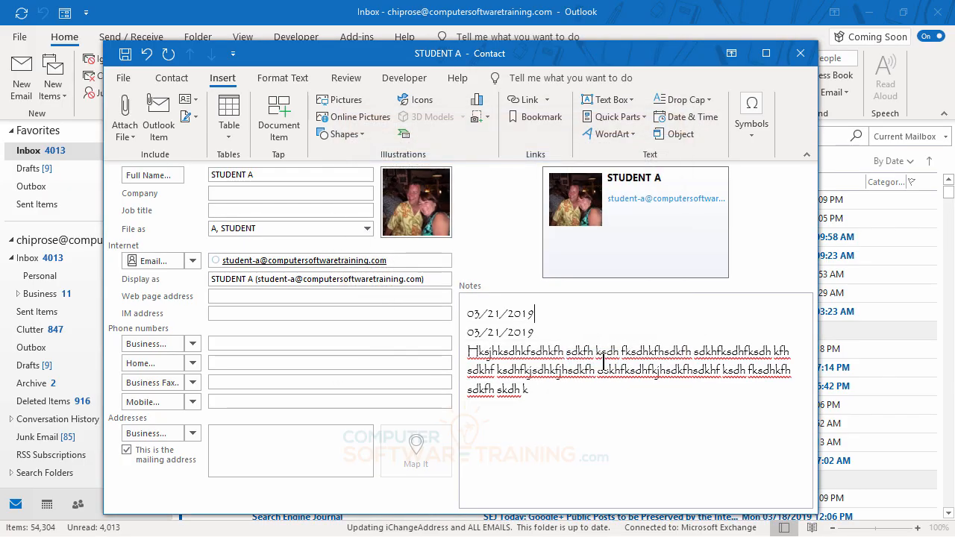
{"action": "key", "text": "Return"}
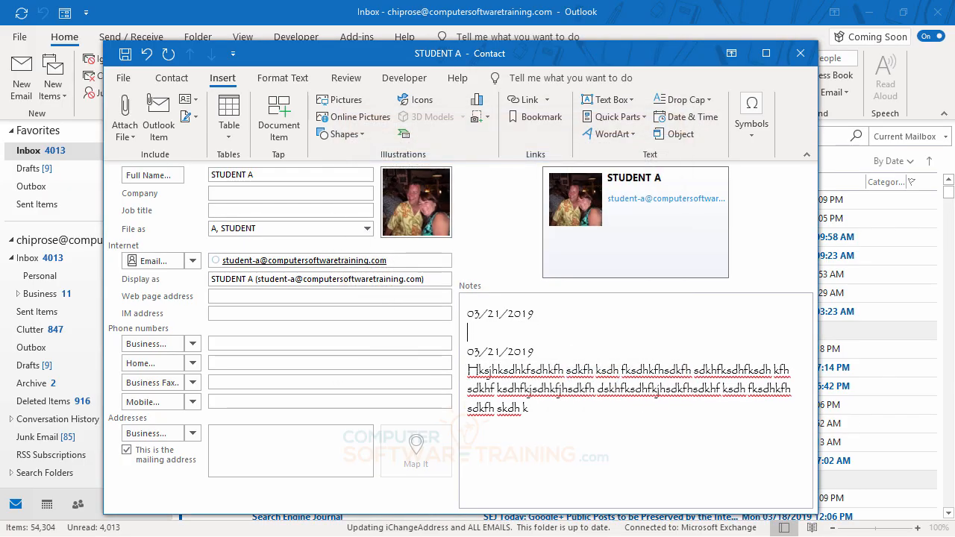
{"action": "type", "text": "Erweireiwri ewori wepi r owe iri wer"}
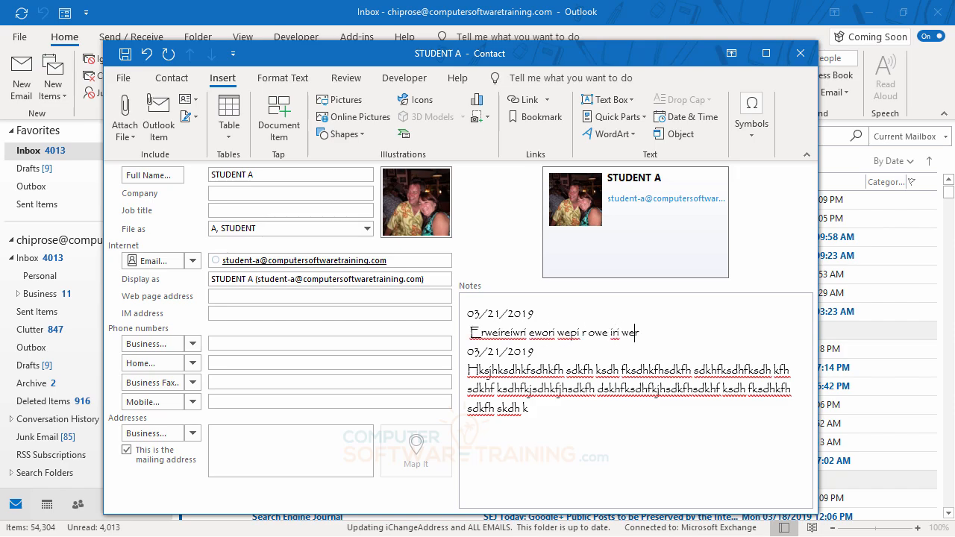
- Extend the newer note with placeholder text ending in "rpowe iproi wepoi", and save and close the STUDENT A contact
{"action": "type", "text": "i wepoi rew iroewi roi weopr weo roewi rowe or iweo irowei rpdwe"}
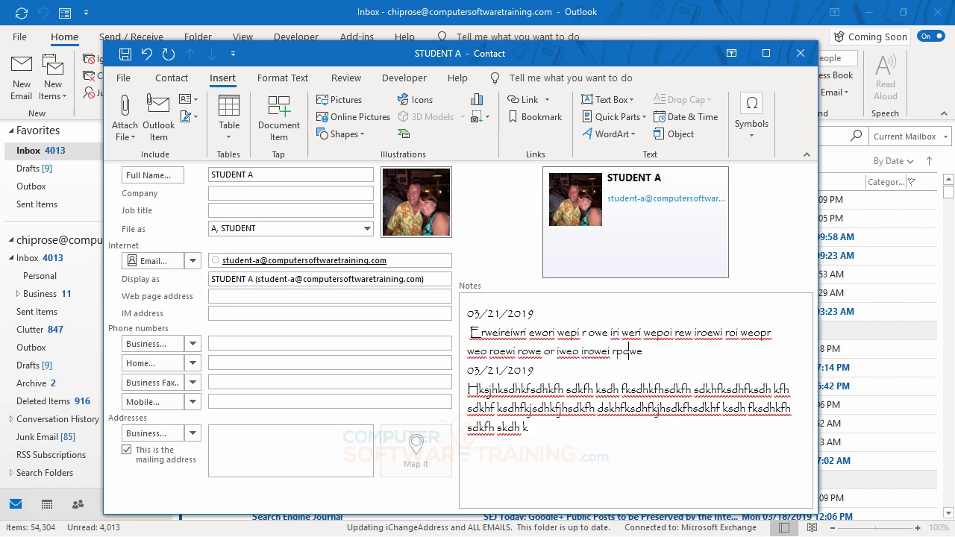
{"action": "type", "text": " iproi wepoi"}
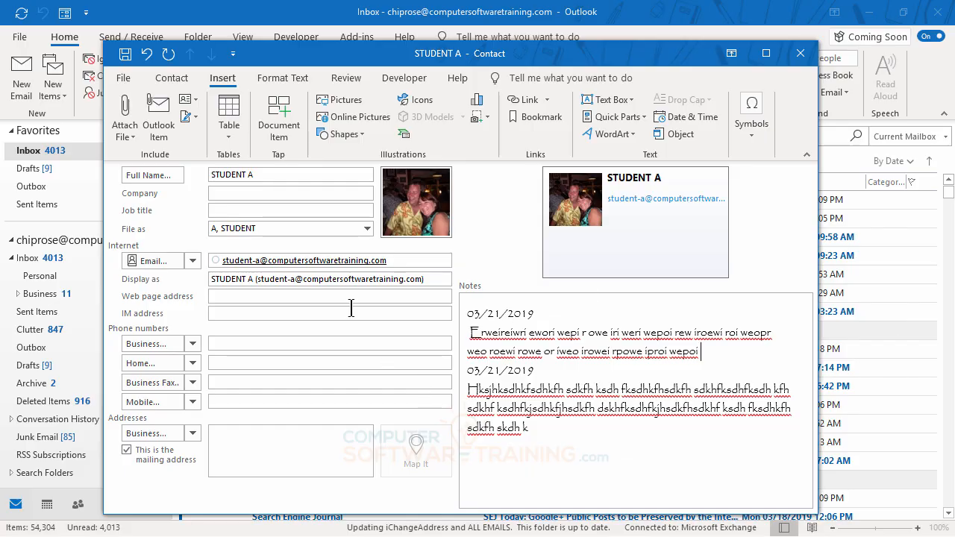
{"action": "left_click", "coordinate": [165, 76]}
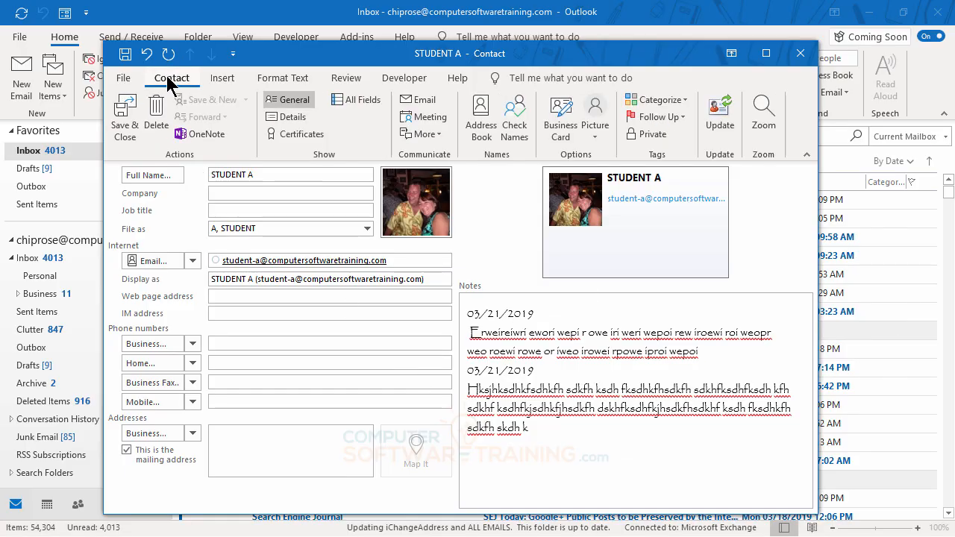
{"action": "left_click", "coordinate": [124, 127]}
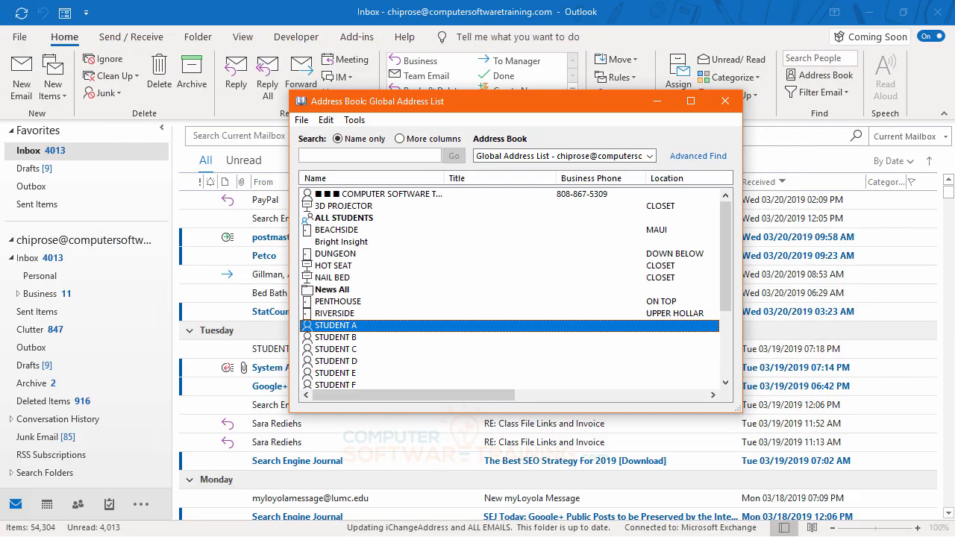
- Add STUDENT C, STUDENT D and STUDENT E together from the Global Address List to Contacts, and close the Address Book
{"action": "left_click", "coordinate": [341, 350]}
{"action": "left_click", "coordinate": [341, 362], "text": "ctrl"}
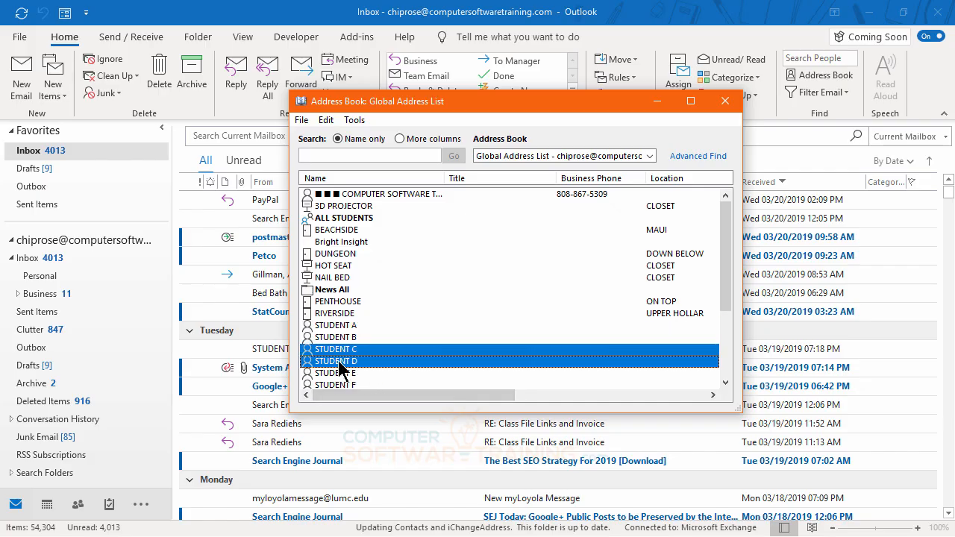
{"action": "left_click", "coordinate": [348, 374], "text": "ctrl"}
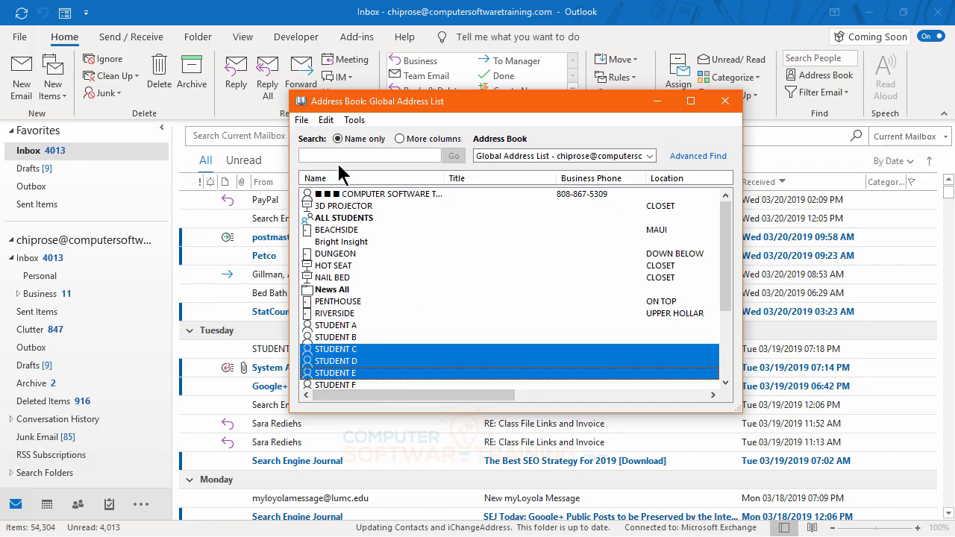
{"action": "left_click", "coordinate": [301, 121]}
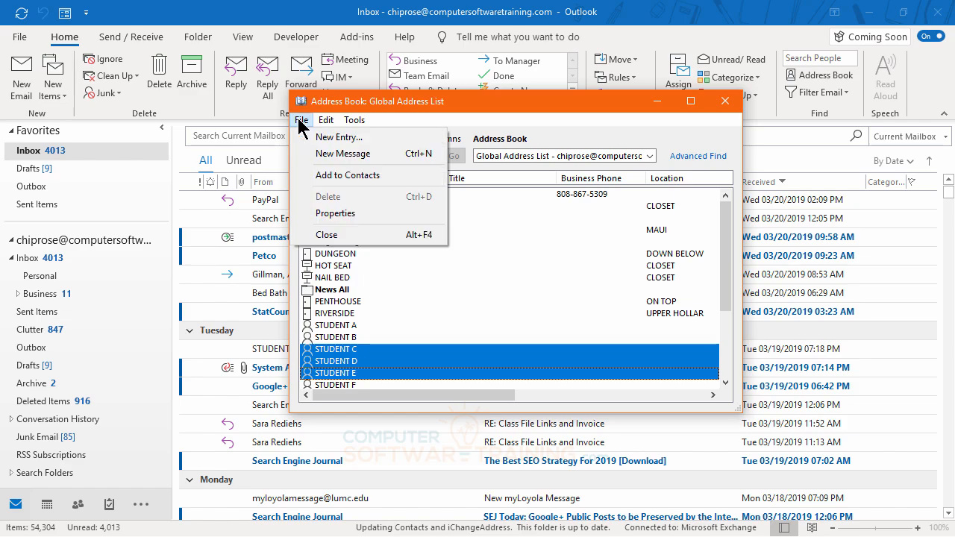
{"action": "left_click", "coordinate": [349, 175]}
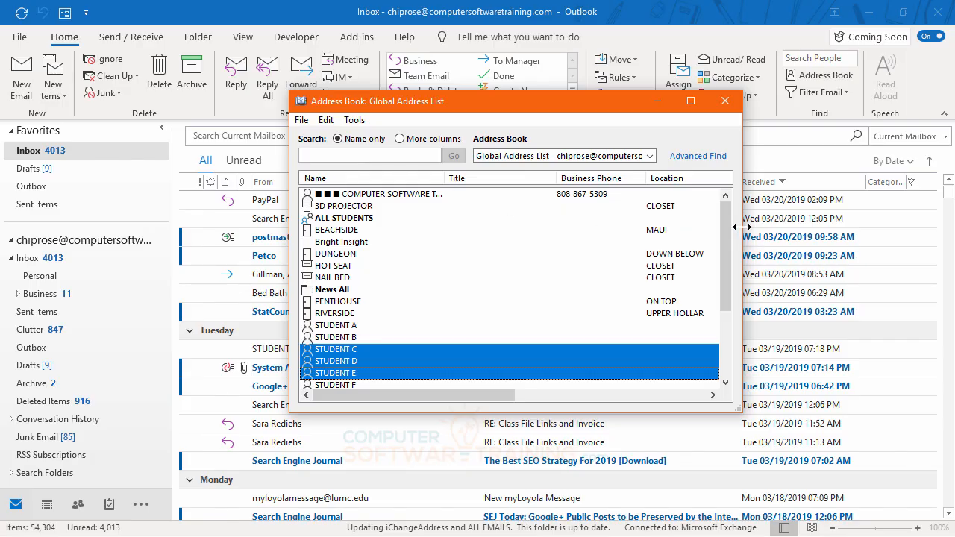
{"action": "left_click", "coordinate": [725, 102]}
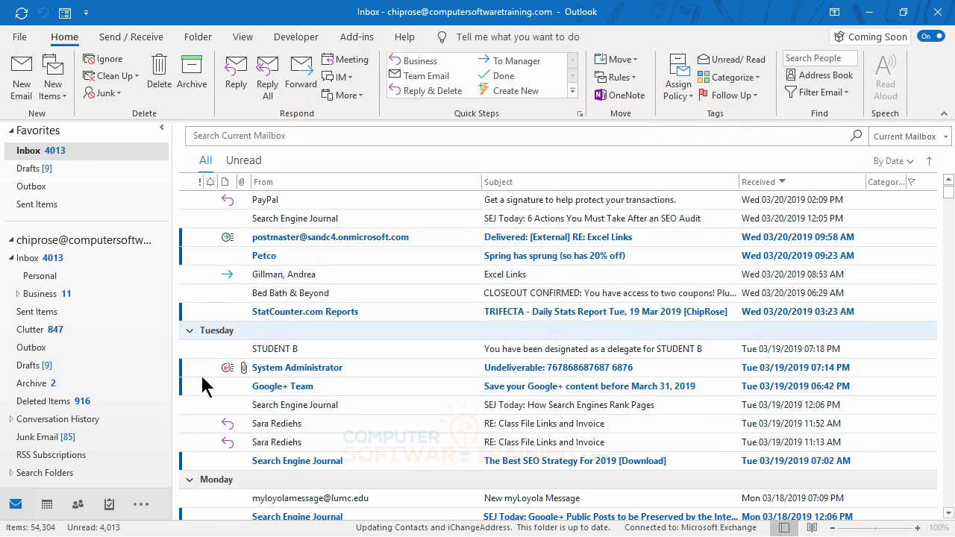
- Show the Contacts folder and look over the cards for STUDENT C, STUDENT D and STUDENT E
{"action": "mouse_move", "coordinate": [79, 509]}
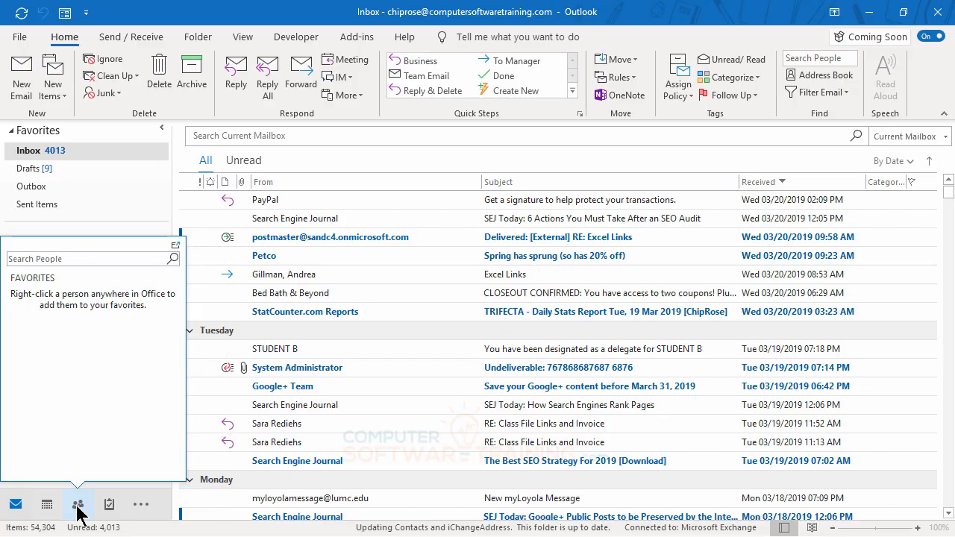
{"action": "left_click", "coordinate": [79, 509]}
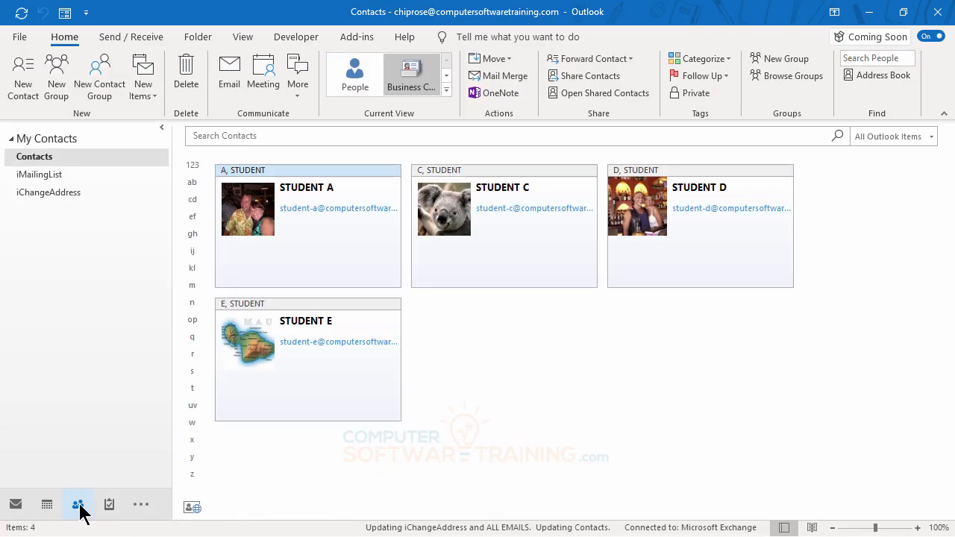
{"action": "left_click", "coordinate": [543, 230]}
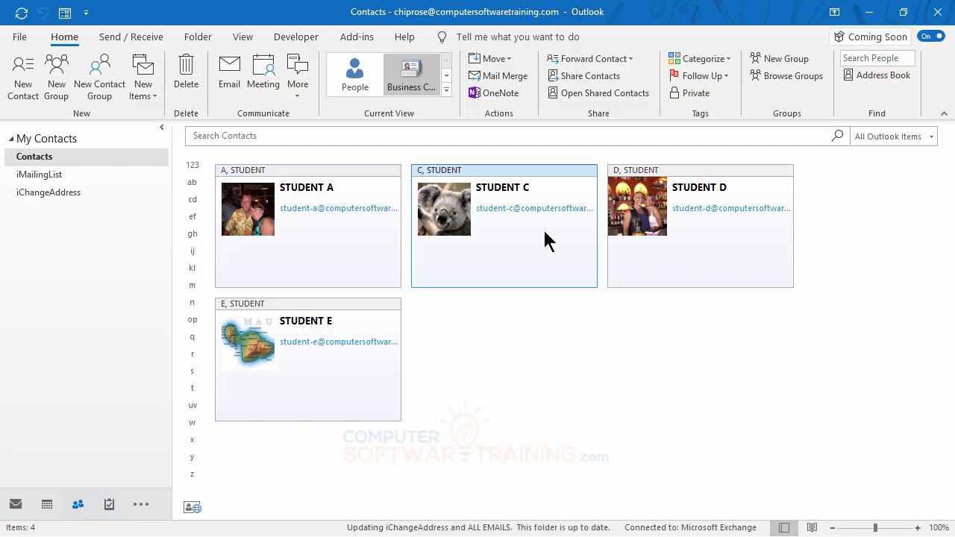
{"action": "left_click", "coordinate": [684, 250]}
{"action": "left_click", "coordinate": [333, 410]}
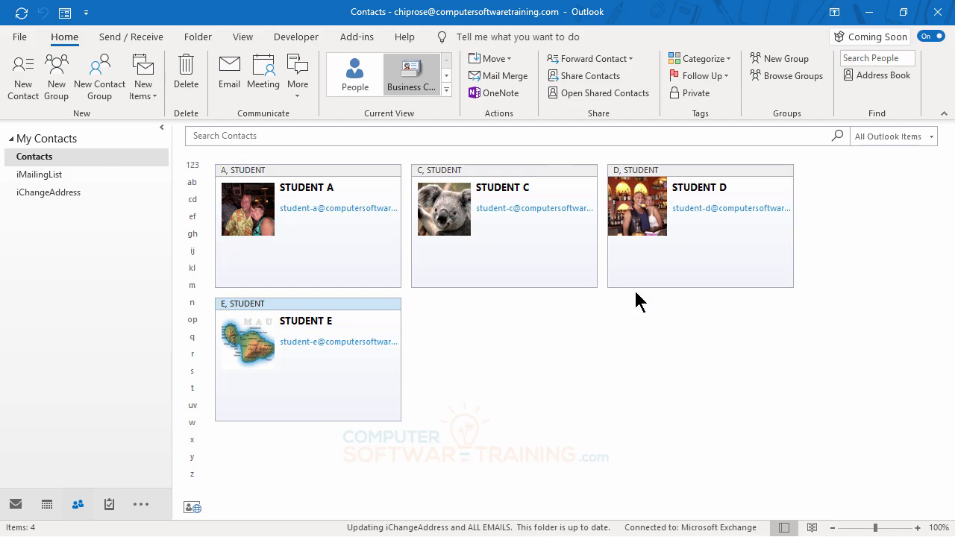
- Reopen the Address Book and display the Contacts list instead of the Global Address List
{"action": "left_click", "coordinate": [869, 75]}
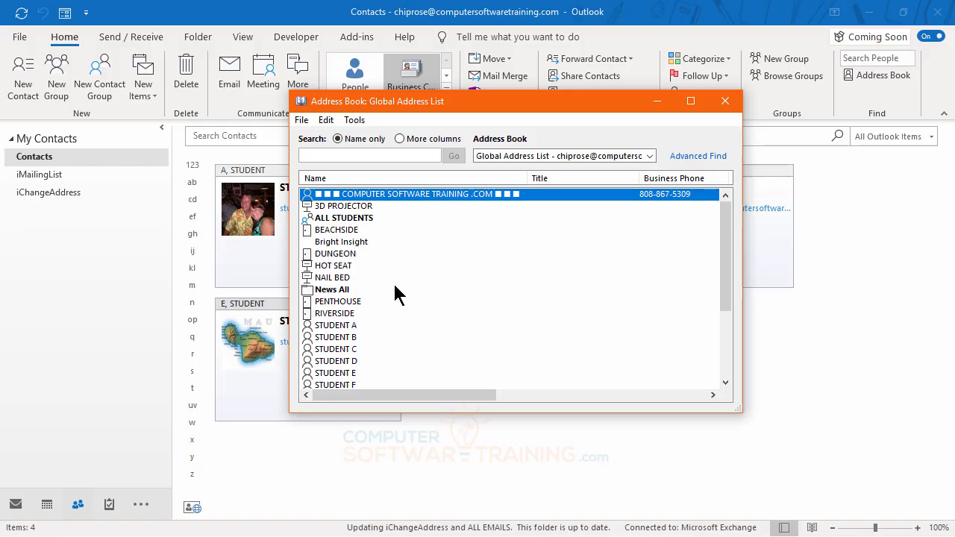
{"action": "left_click", "coordinate": [650, 156]}
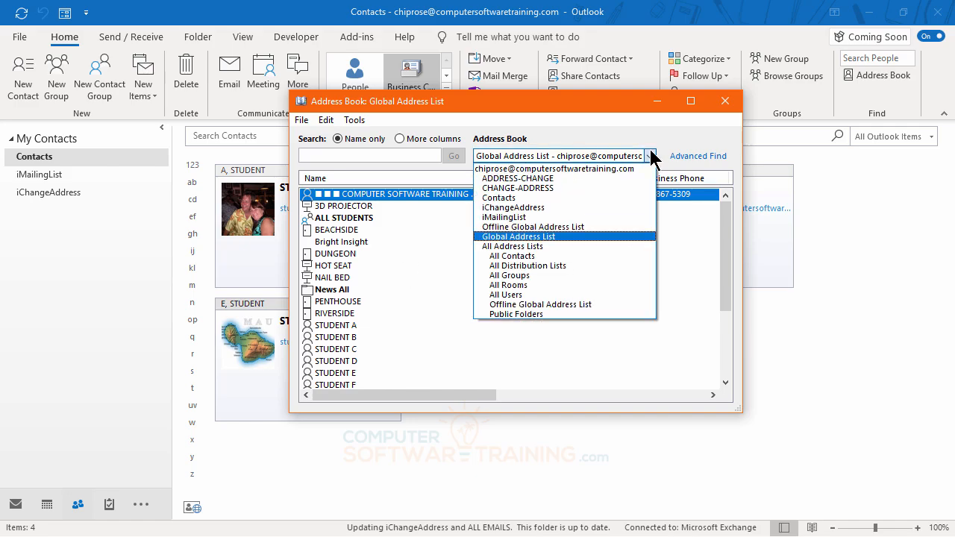
{"action": "left_click", "coordinate": [508, 199]}
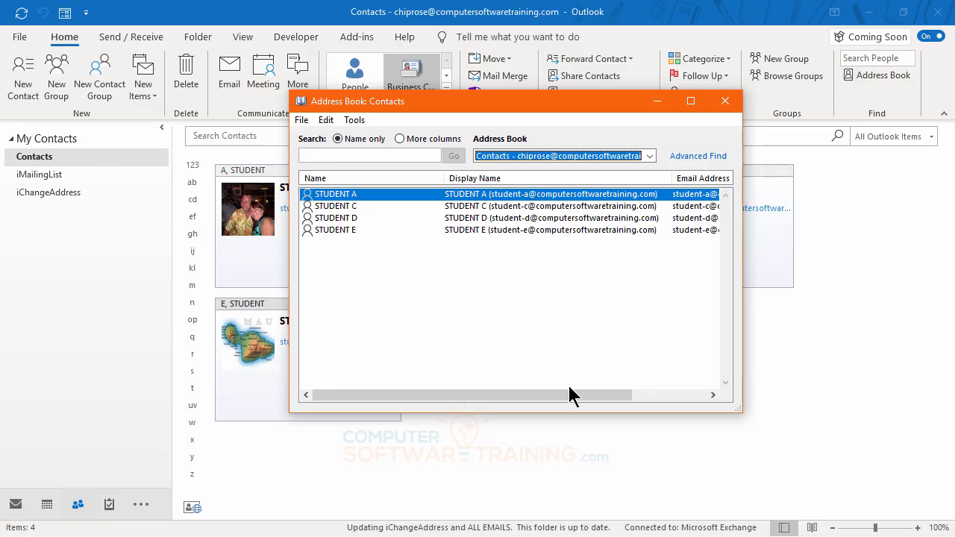